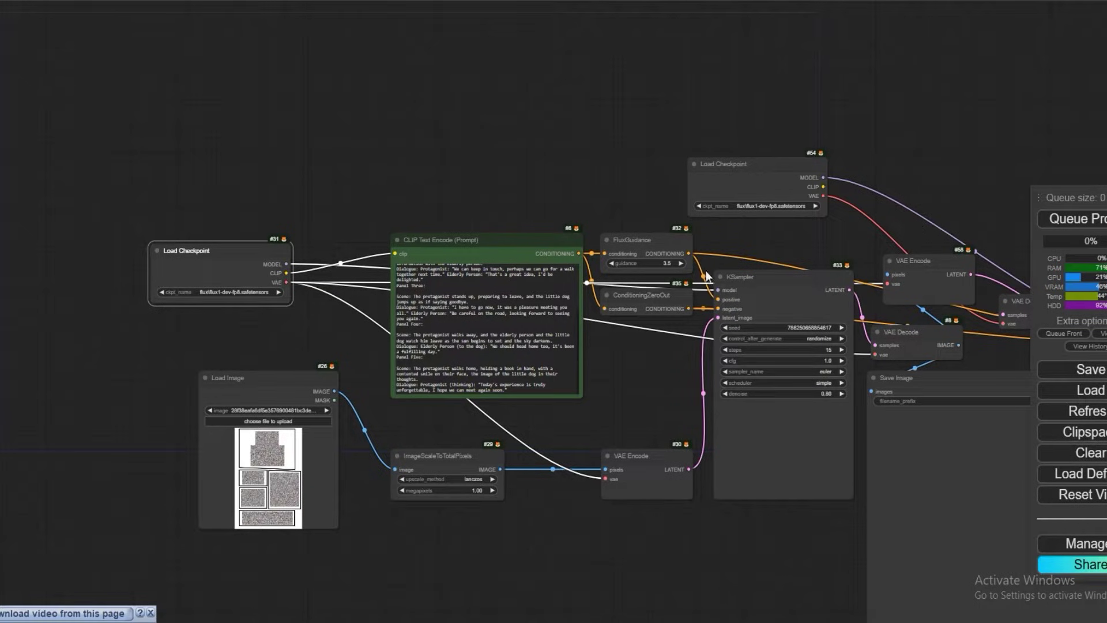
Step: Examine the five-panel scene and dialogue prompt and the noise-filled comic layout in the Load Image node
{"action": "scroll", "coordinate": [354, 300], "scroll_direction": "up", "scroll_amount": 5}
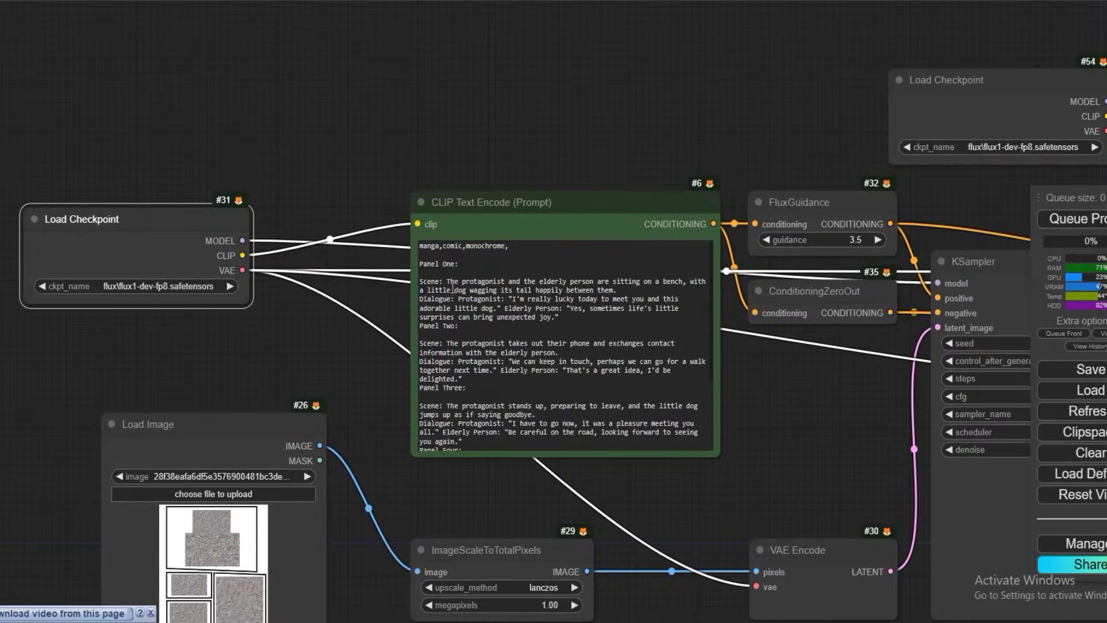
{"action": "scroll", "coordinate": [470, 382], "scroll_direction": "down", "scroll_amount": 1}
{"action": "scroll", "coordinate": [503, 389], "scroll_direction": "down", "scroll_amount": 1}
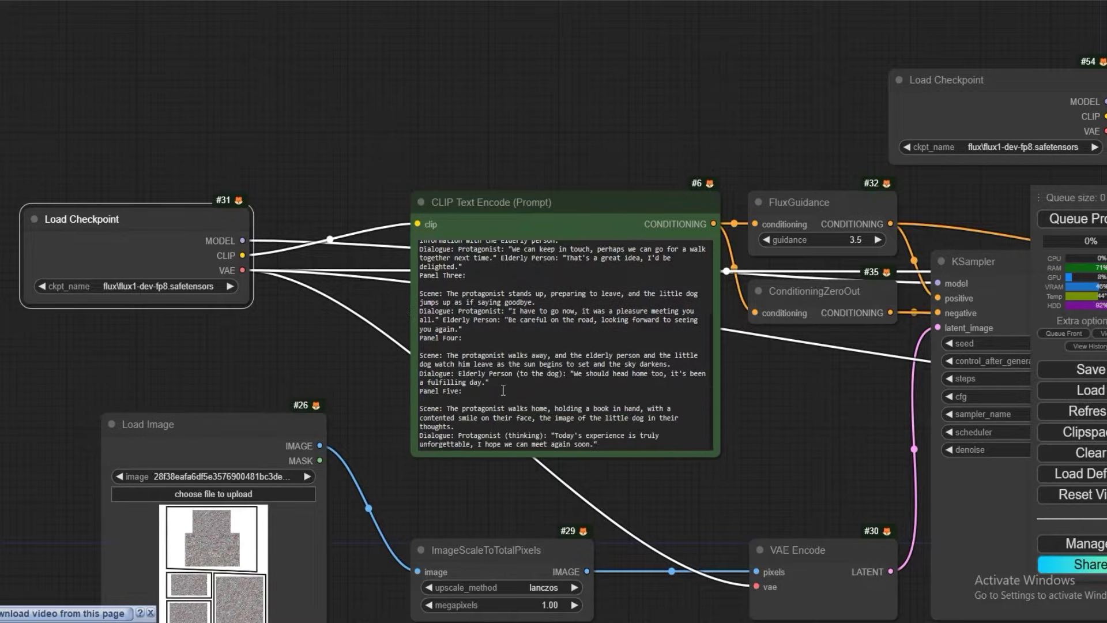
{"action": "scroll", "coordinate": [357, 353], "scroll_direction": "down", "scroll_amount": 2}
{"action": "left_click_drag", "start_coordinate": [311, 364], "coordinate": [356, 242]}
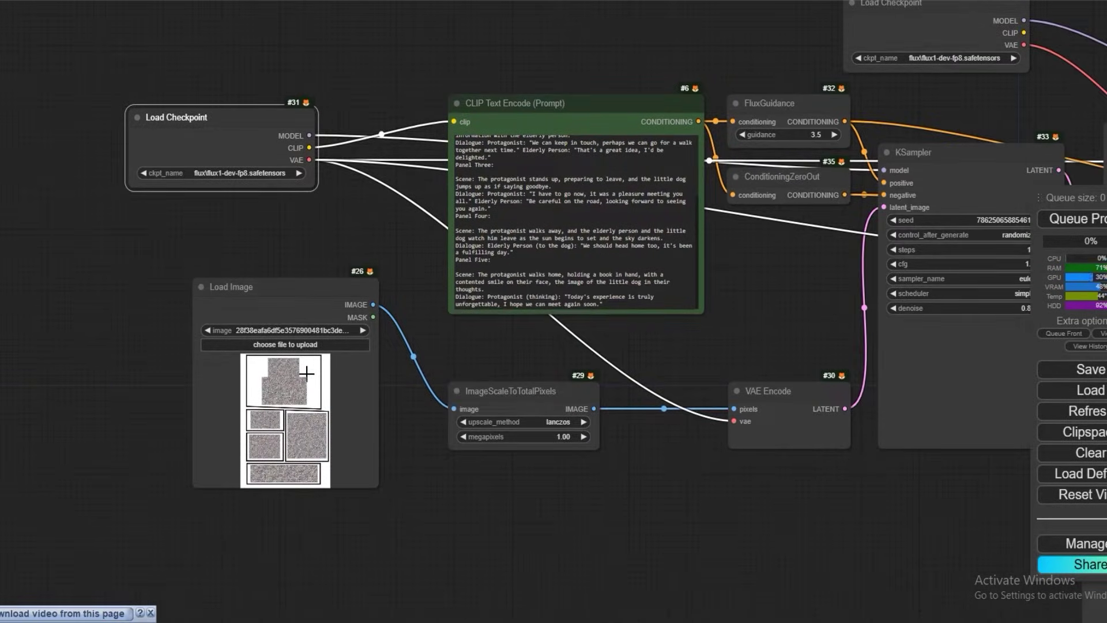
{"action": "scroll", "coordinate": [312, 367], "scroll_direction": "up", "scroll_amount": 5}
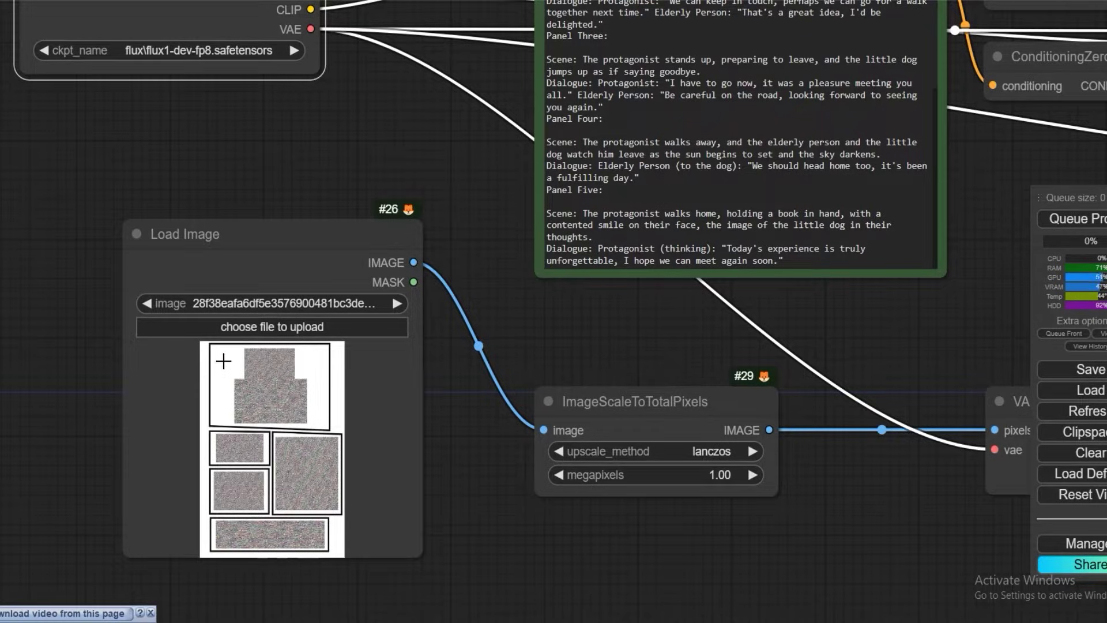
{"action": "scroll", "coordinate": [314, 448], "scroll_direction": "down", "scroll_amount": 3}
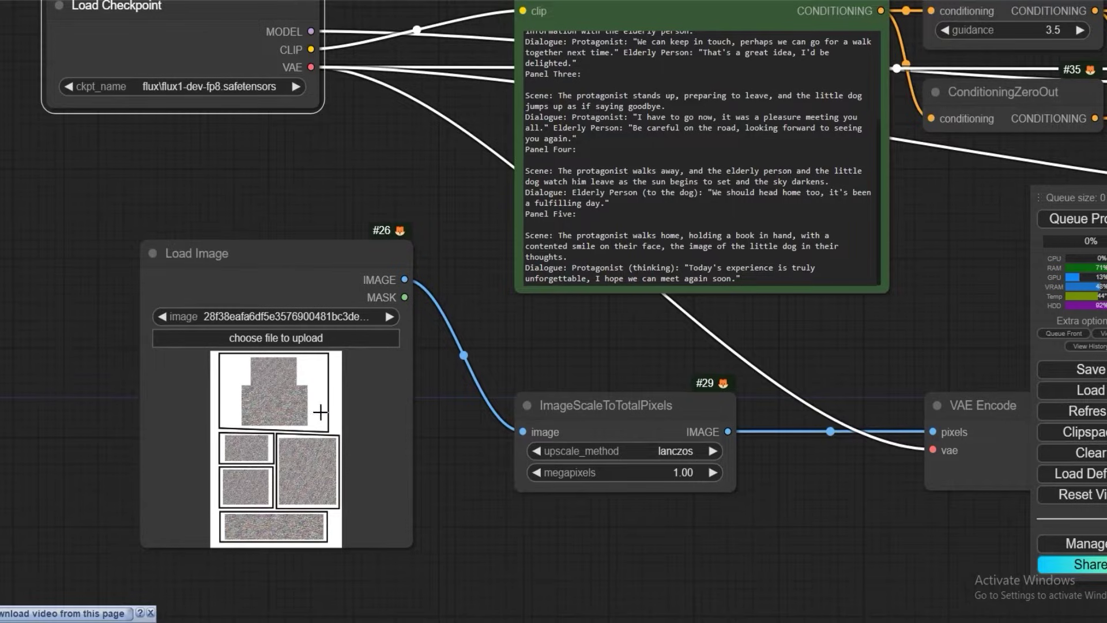
{"action": "left_click_drag", "start_coordinate": [297, 258], "coordinate": [284, 298]}
{"action": "scroll", "coordinate": [344, 371], "scroll_direction": "down", "scroll_amount": 6}
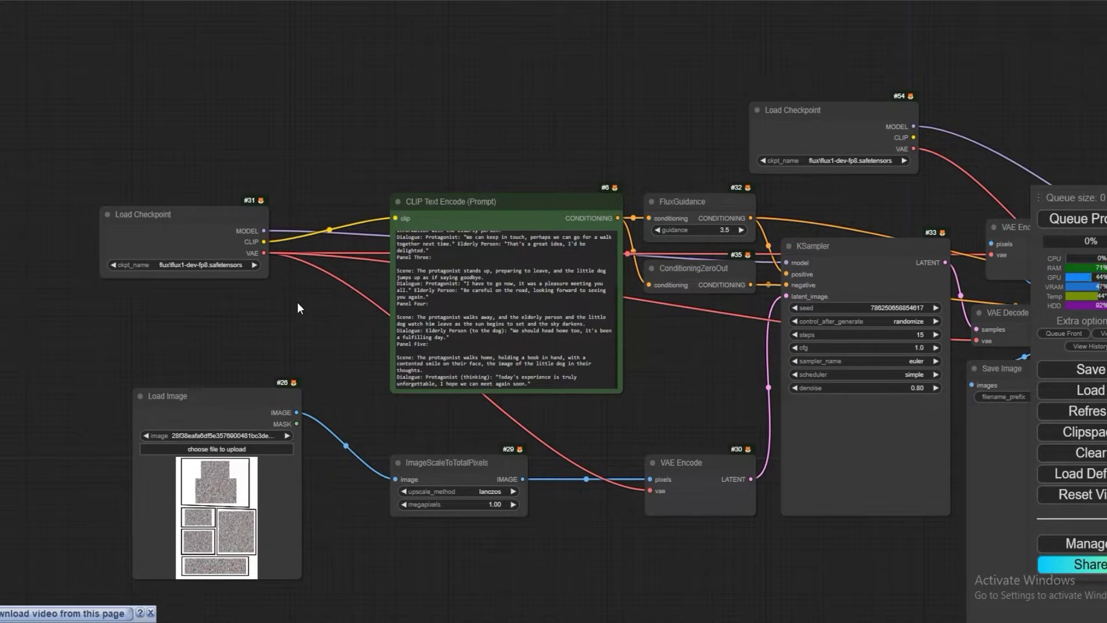
Step: Examine the Load Checkpoint nodes and the chain from the prompt through both KSampler passes to the Save Image nodes
{"action": "scroll", "coordinate": [298, 308], "scroll_direction": "up", "scroll_amount": 2}
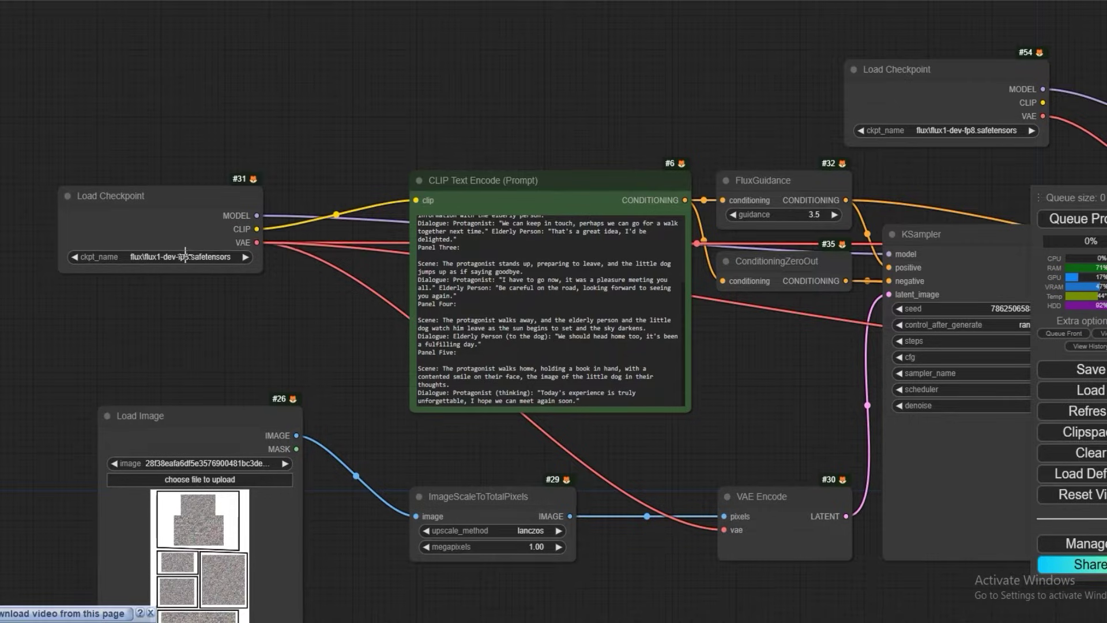
{"action": "scroll", "coordinate": [179, 252], "scroll_direction": "up", "scroll_amount": 2}
{"action": "scroll", "coordinate": [211, 334], "scroll_direction": "down", "scroll_amount": 3}
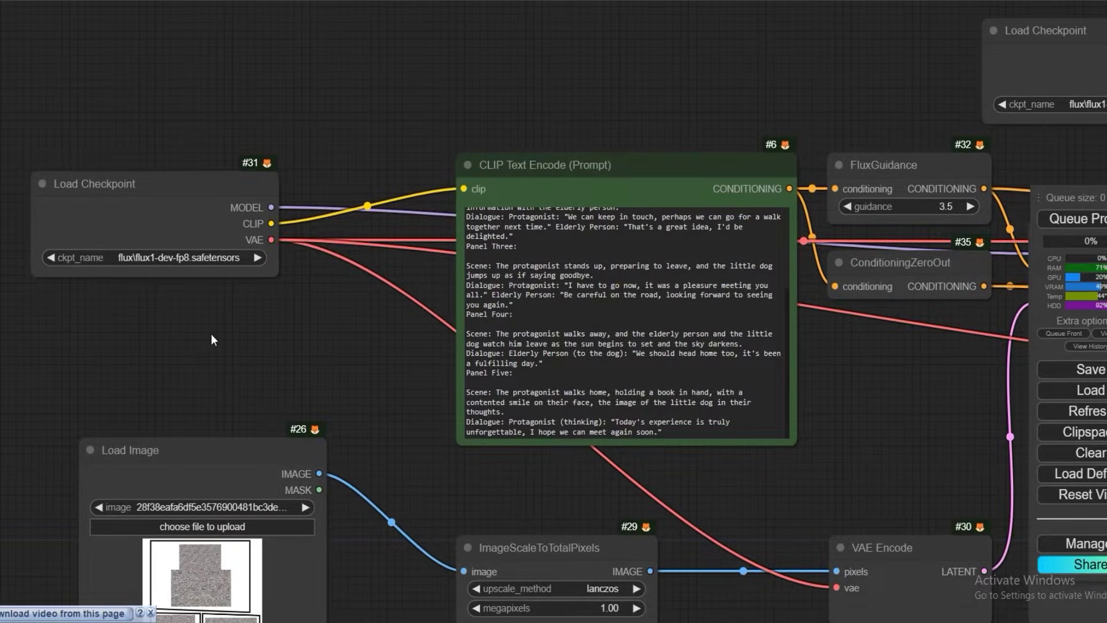
{"action": "scroll", "coordinate": [309, 330], "scroll_direction": "up", "scroll_amount": 1}
{"action": "scroll", "coordinate": [310, 330], "scroll_direction": "down", "scroll_amount": 2}
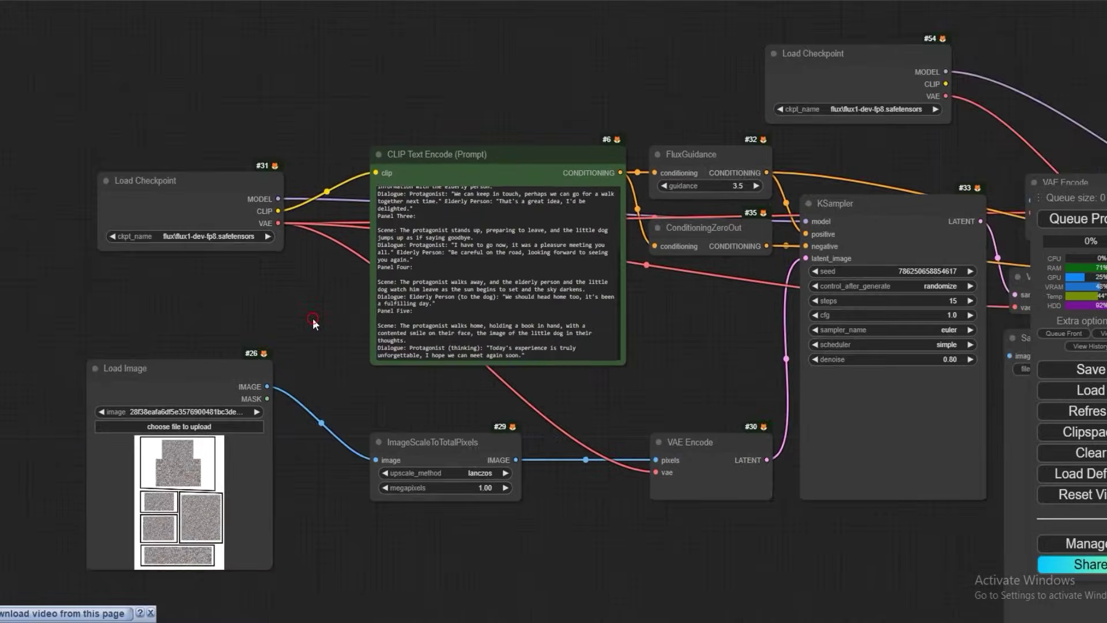
{"action": "left_click_drag", "start_coordinate": [312, 318], "coordinate": [222, 350]}
{"action": "left_click_drag", "start_coordinate": [531, 286], "coordinate": [499, 296]}
{"action": "left_click_drag", "start_coordinate": [651, 289], "coordinate": [583, 298]}
{"action": "scroll", "coordinate": [552, 320], "scroll_direction": "down", "scroll_amount": 3}
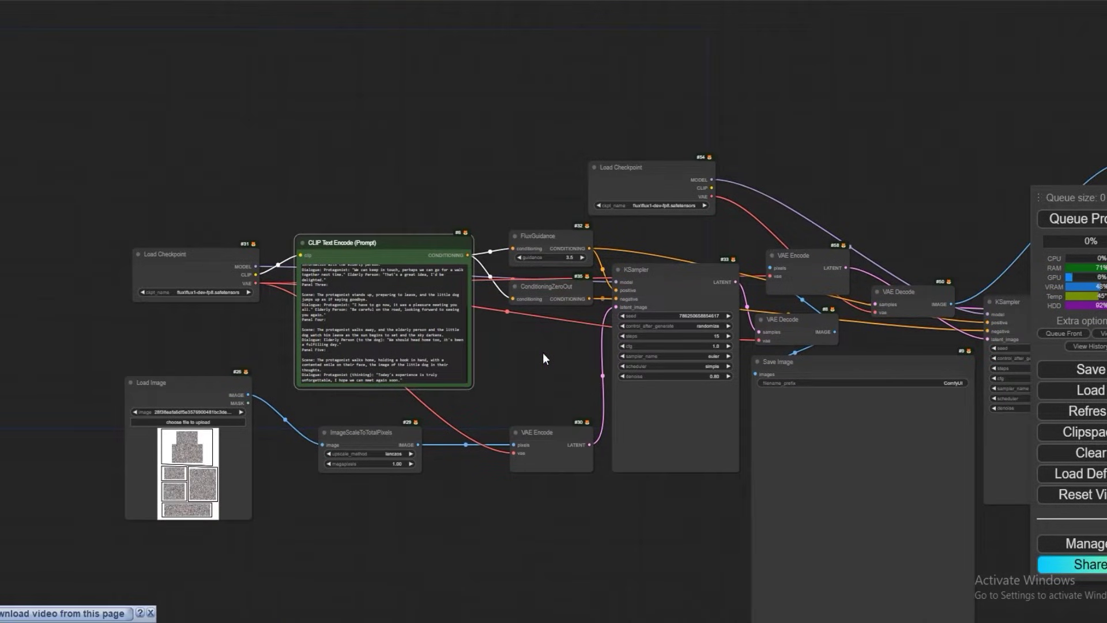
{"action": "left_click_drag", "start_coordinate": [542, 353], "coordinate": [242, 300]}
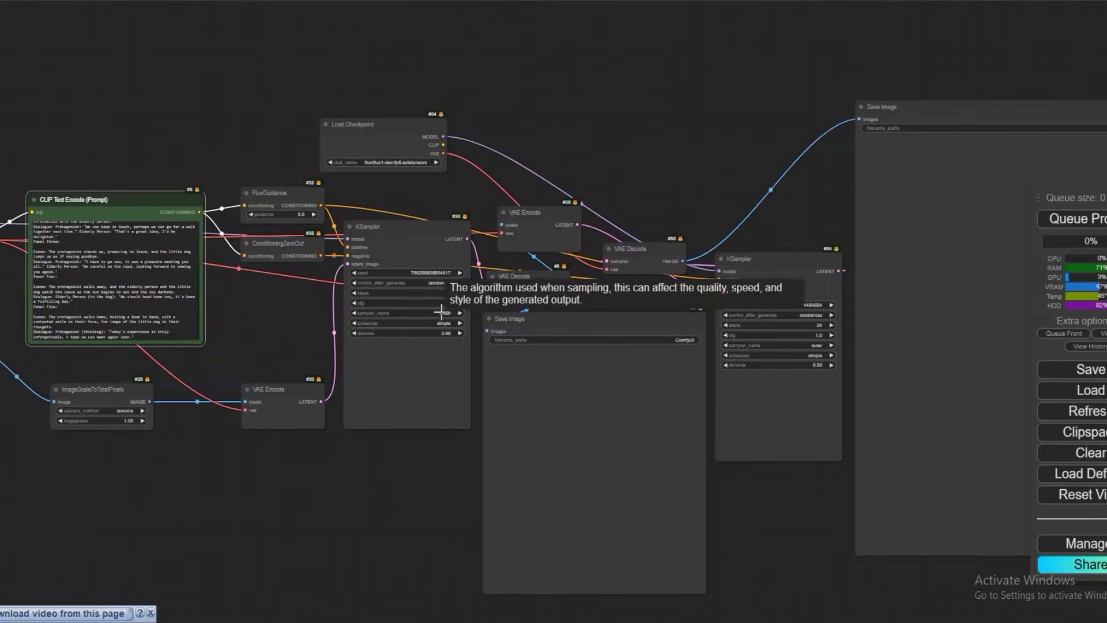
{"action": "left_click_drag", "start_coordinate": [612, 195], "coordinate": [558, 182]}
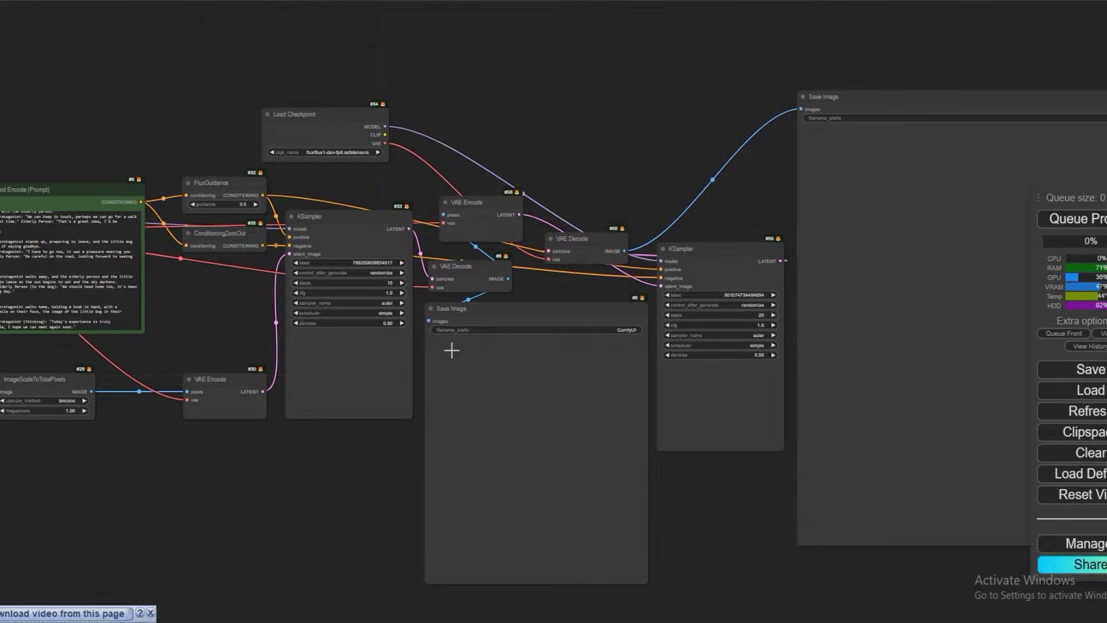
{"action": "left_click_drag", "start_coordinate": [548, 181], "coordinate": [656, 220]}
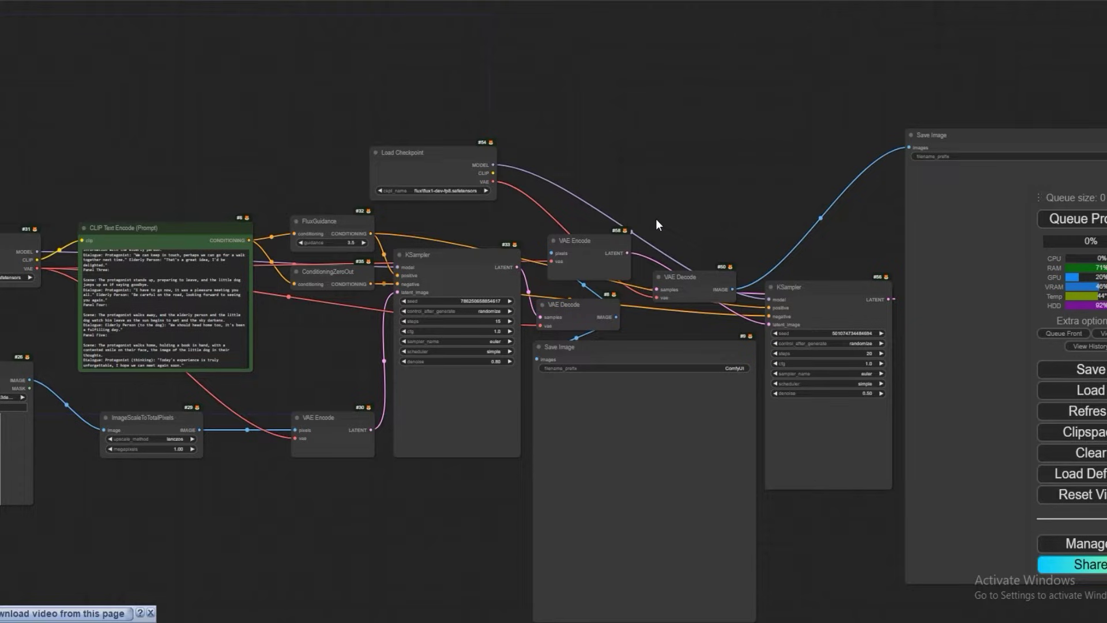
{"action": "left_click_drag", "start_coordinate": [655, 220], "coordinate": [800, 218]}
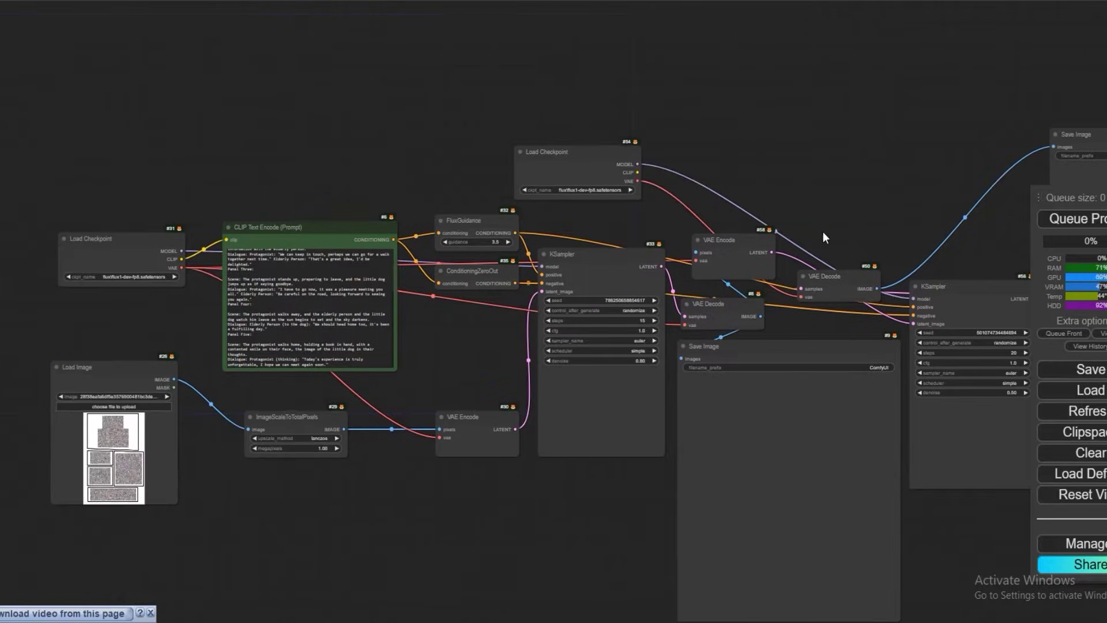
Step: Queue the workflow and inspect the comic page produced by the first KSampler pass
{"action": "left_click", "coordinate": [1067, 225]}
{"action": "scroll", "coordinate": [816, 383], "scroll_direction": "down", "scroll_amount": 2}
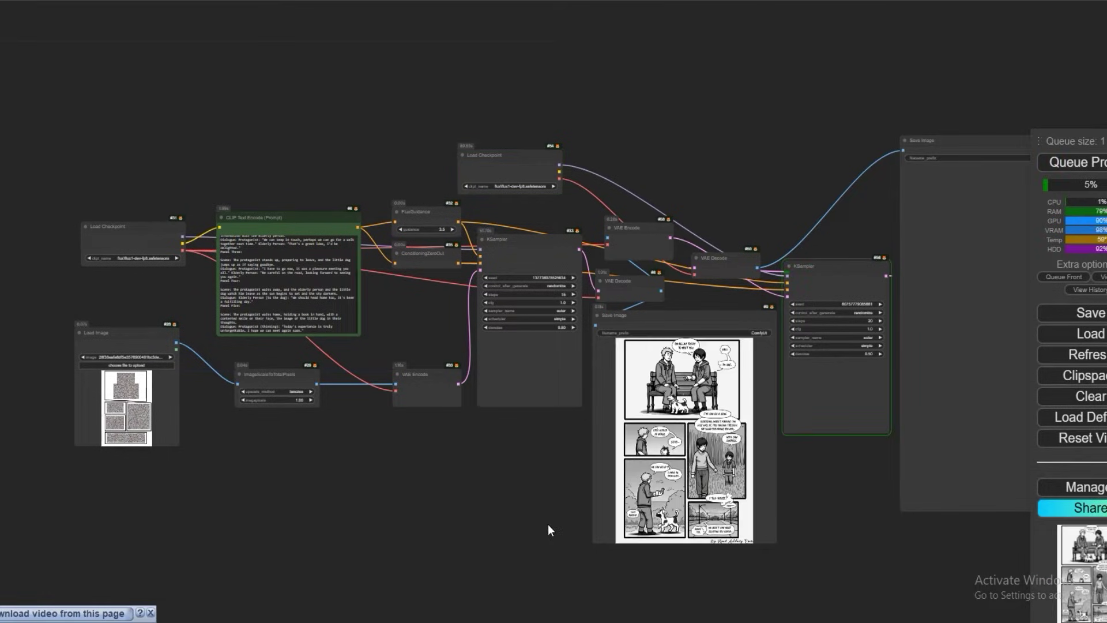
{"action": "left_click_drag", "start_coordinate": [544, 501], "coordinate": [383, 473]}
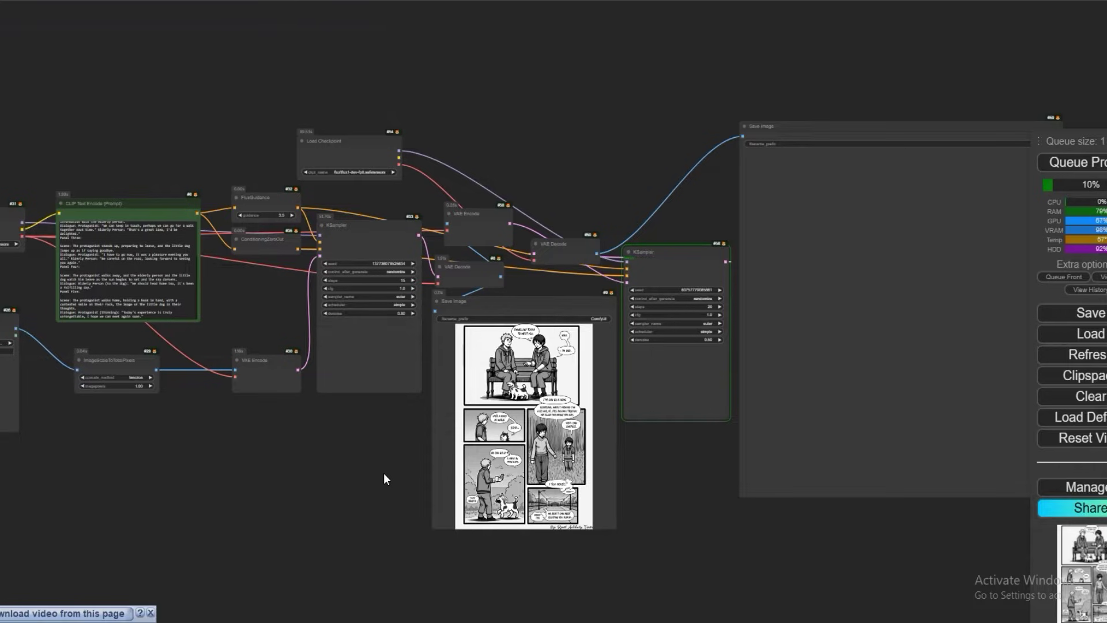
{"action": "scroll", "coordinate": [383, 473], "scroll_direction": "up", "scroll_amount": 10}
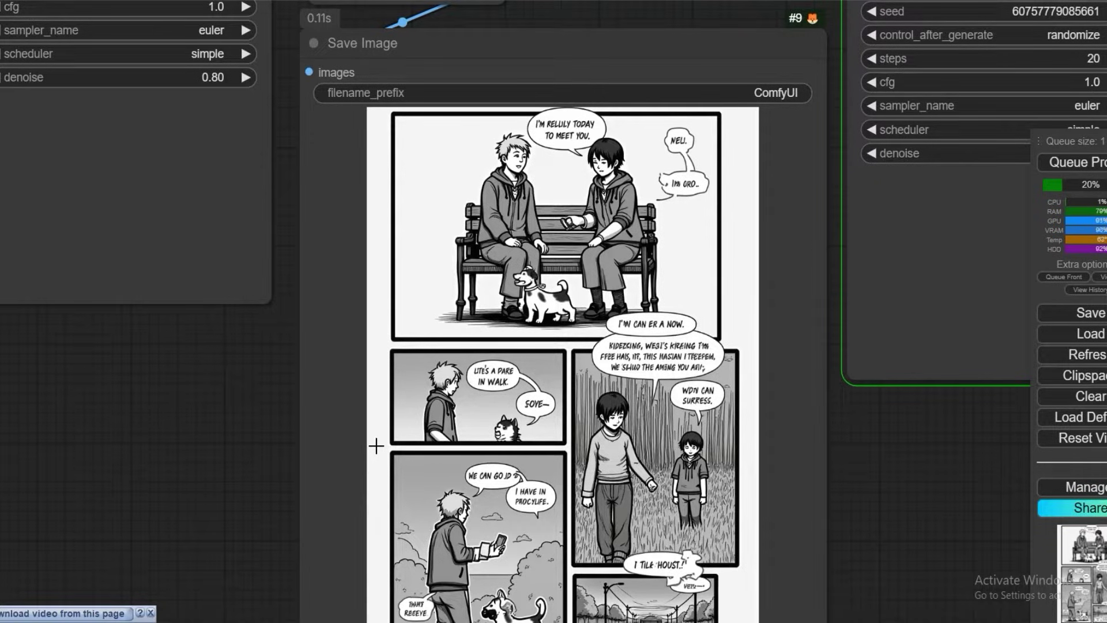
{"action": "left_click_drag", "start_coordinate": [212, 409], "coordinate": [118, 553]}
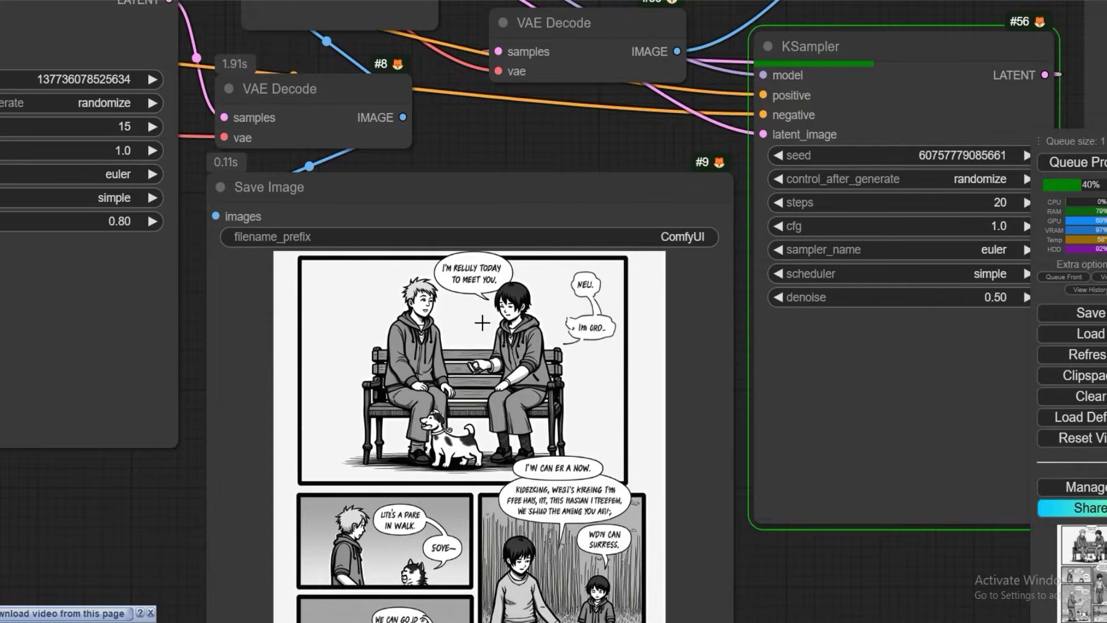
{"action": "scroll", "coordinate": [482, 323], "scroll_direction": "up", "scroll_amount": 4}
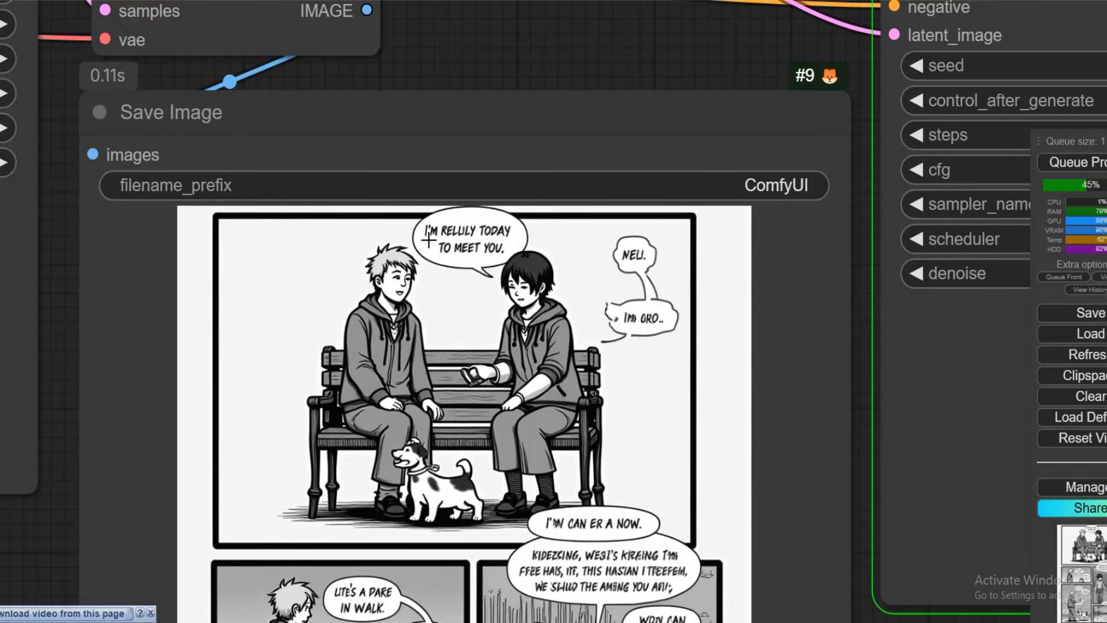
{"action": "scroll", "coordinate": [437, 310], "scroll_direction": "down", "scroll_amount": 9}
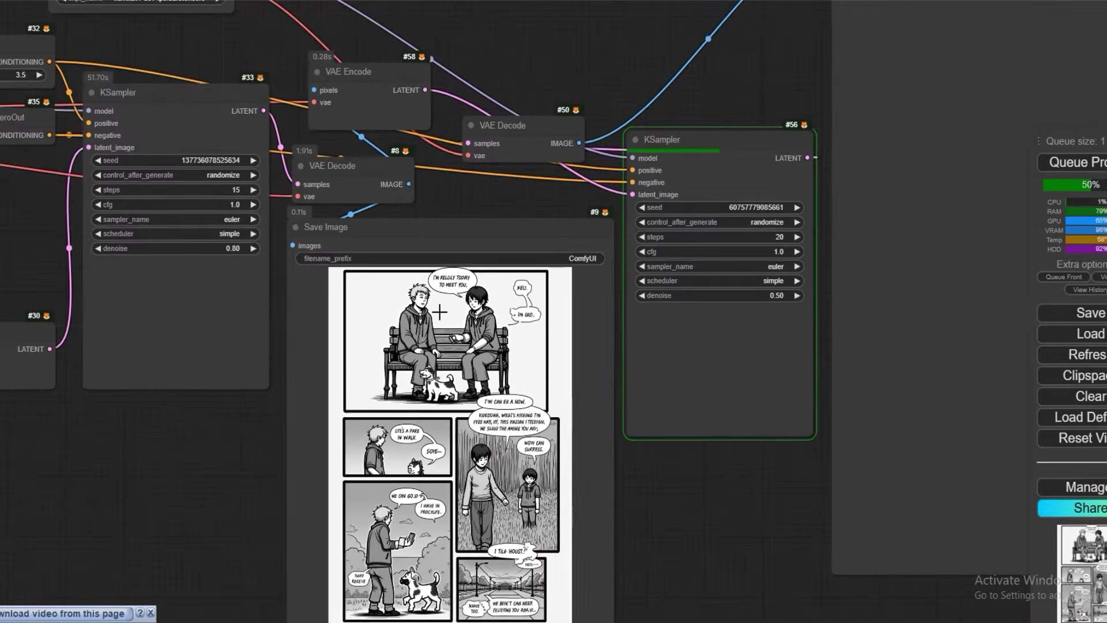
Step: Follow the second KSampler pass and inspect its comic page in the large Save Image node
{"action": "left_click_drag", "start_coordinate": [501, 196], "coordinate": [309, 260]}
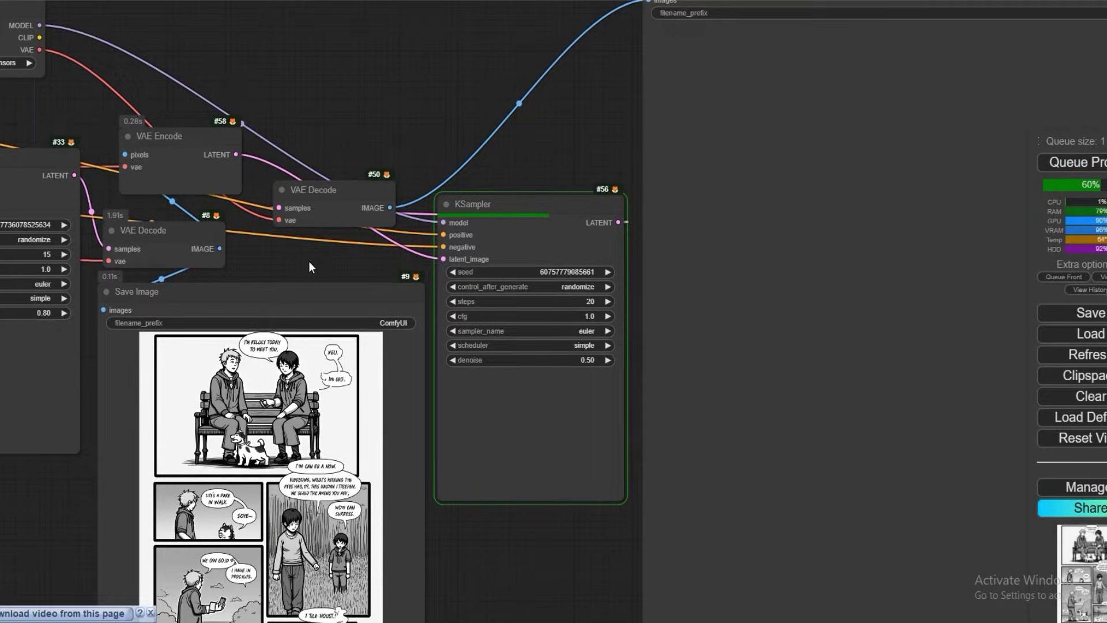
{"action": "scroll", "coordinate": [310, 261], "scroll_direction": "down", "scroll_amount": 2}
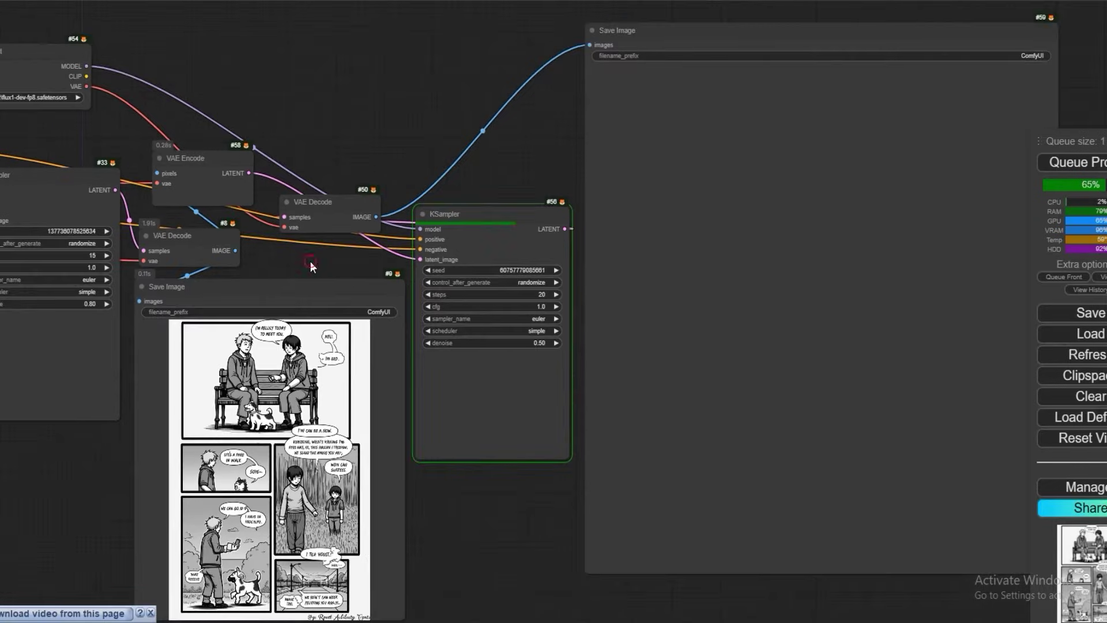
{"action": "left_click_drag", "start_coordinate": [311, 261], "coordinate": [424, 254]}
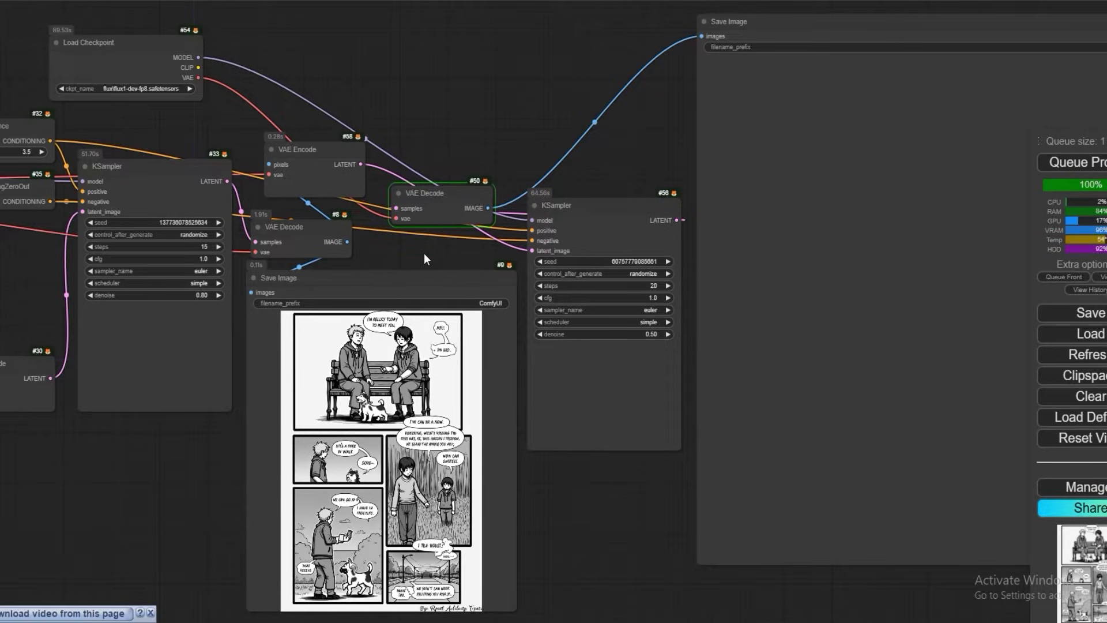
{"action": "left_click_drag", "start_coordinate": [430, 254], "coordinate": [257, 255]}
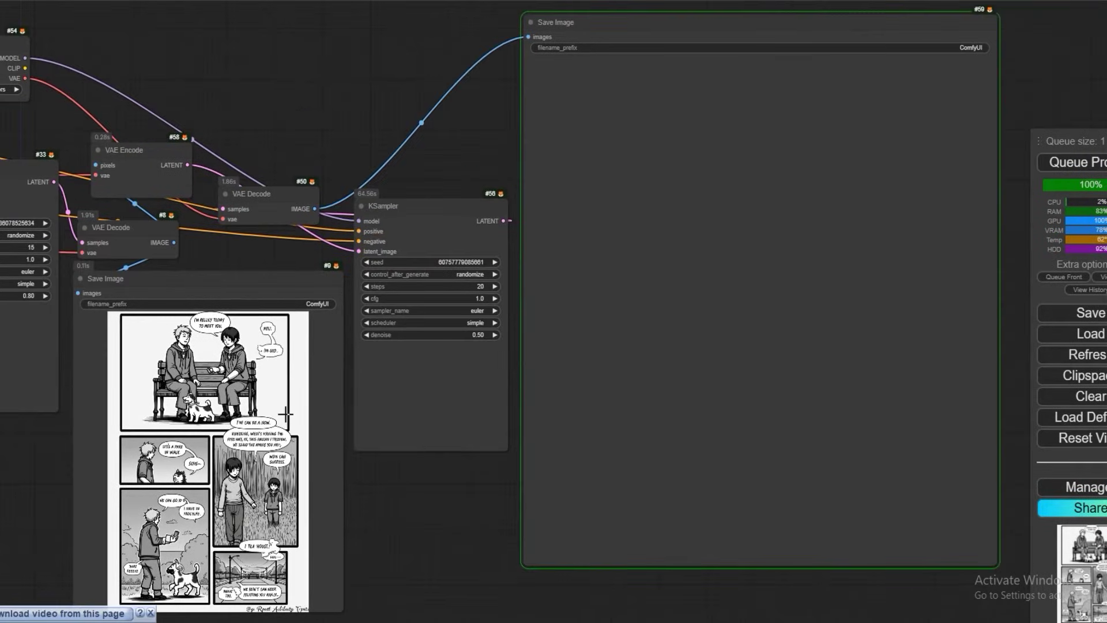
{"action": "left_click_drag", "start_coordinate": [408, 512], "coordinate": [344, 513]}
{"action": "scroll", "coordinate": [533, 345], "scroll_direction": "up", "scroll_amount": 4}
{"action": "scroll", "coordinate": [531, 348], "scroll_direction": "down", "scroll_amount": 1}
{"action": "scroll", "coordinate": [531, 349], "scroll_direction": "down", "scroll_amount": 2}
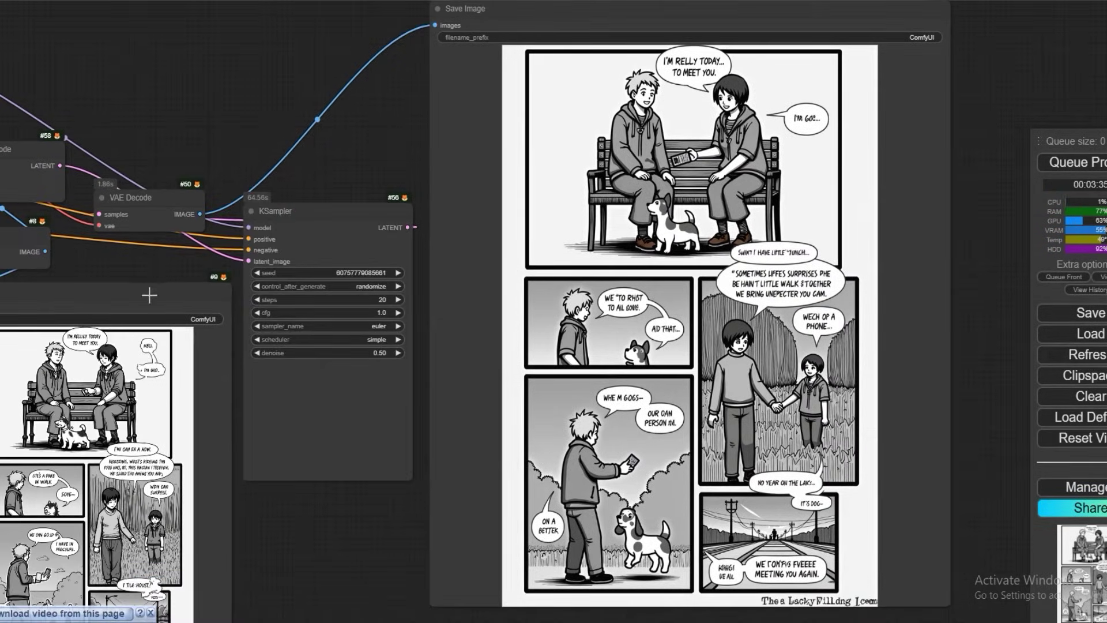
Step: Place the first-pass and second-pass Save Image nodes next to each other for comparison
{"action": "left_click_drag", "start_coordinate": [148, 296], "coordinate": [346, 49]}
{"action": "left_click_drag", "start_coordinate": [435, 567], "coordinate": [644, 622]}
{"action": "scroll", "coordinate": [652, 187], "scroll_direction": "up", "scroll_amount": 3}
{"action": "left_click_drag", "start_coordinate": [825, 113], "coordinate": [826, 252]}
Step: Open the first-pass and second-pass comic pages at full size and inspect their faces and speech bubbles
{"action": "right_click", "coordinate": [261, 208]}
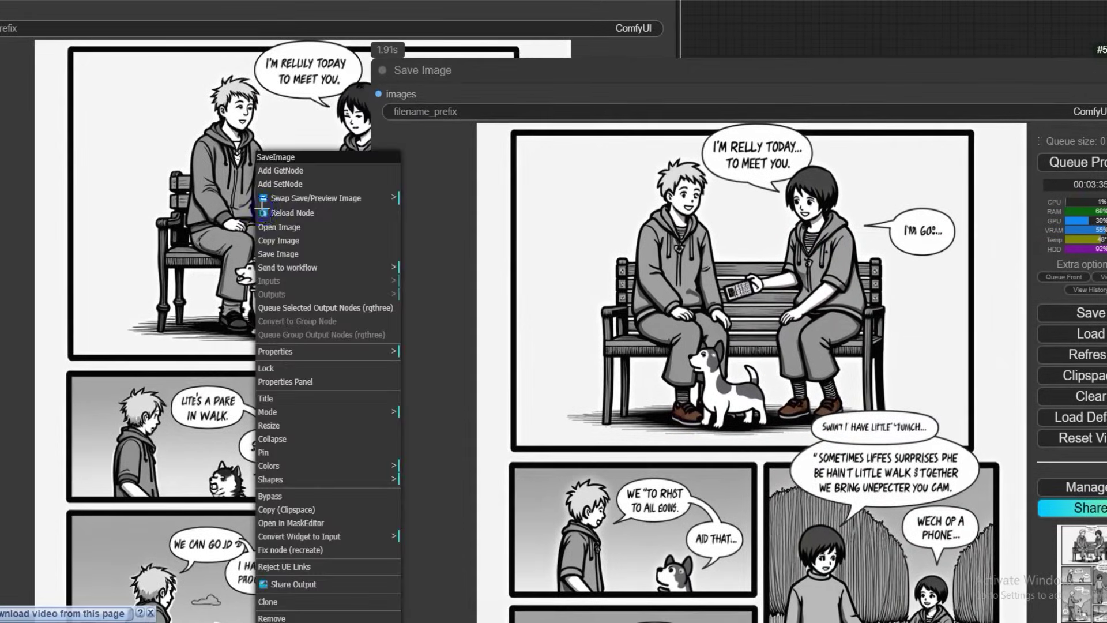
{"action": "left_click", "coordinate": [277, 232]}
{"action": "key", "text": "ctrl+w"}
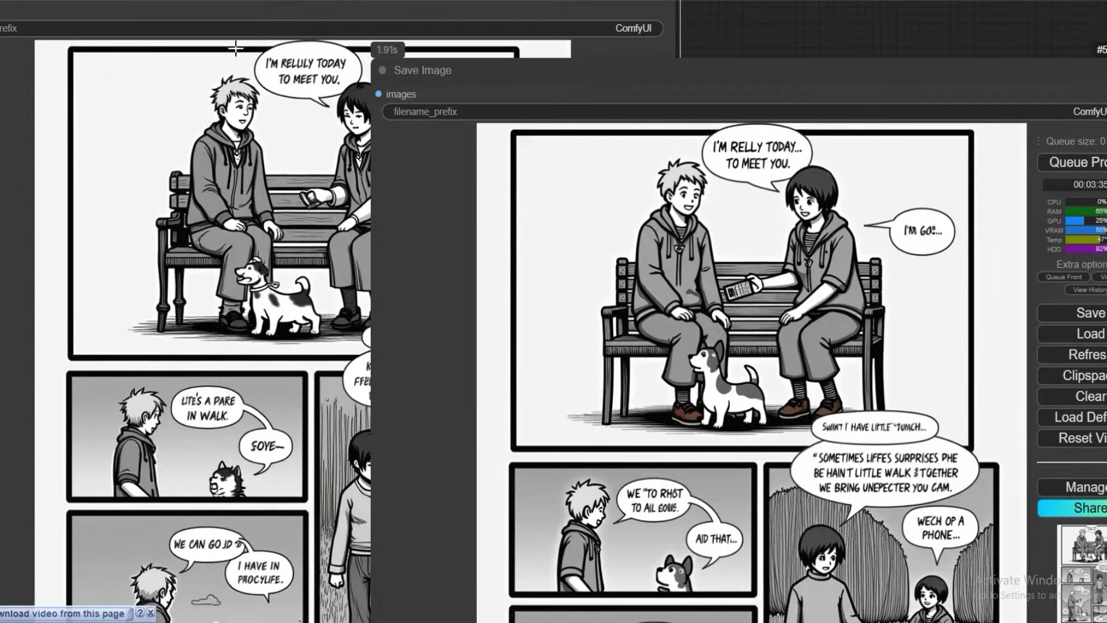
{"action": "right_click", "coordinate": [574, 243]}
{"action": "left_click", "coordinate": [593, 242]}
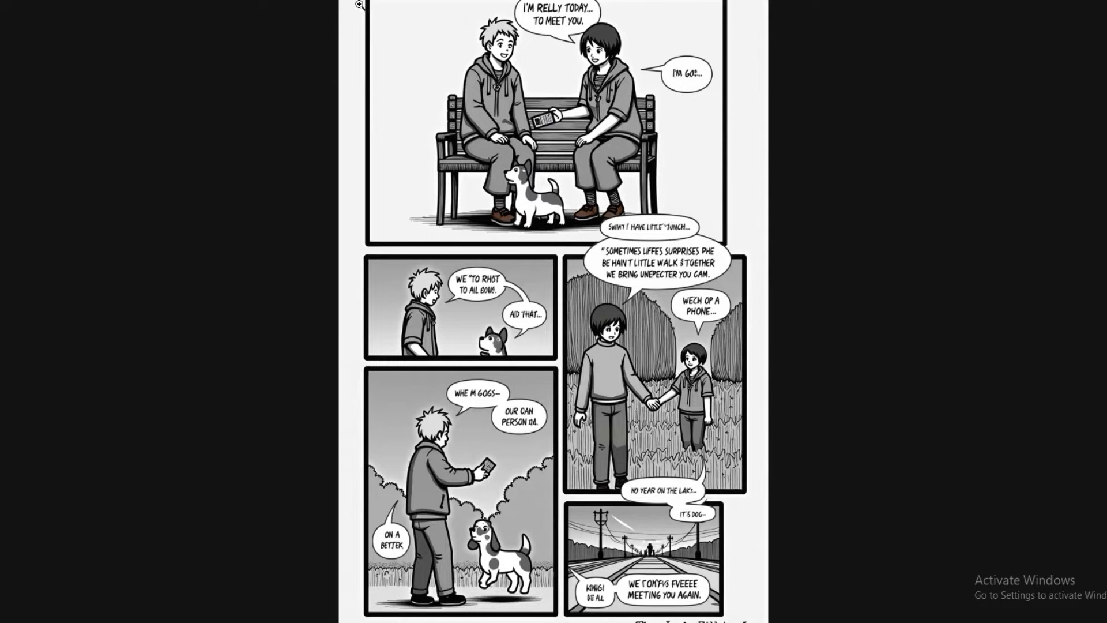
{"action": "left_click", "coordinate": [544, 41]}
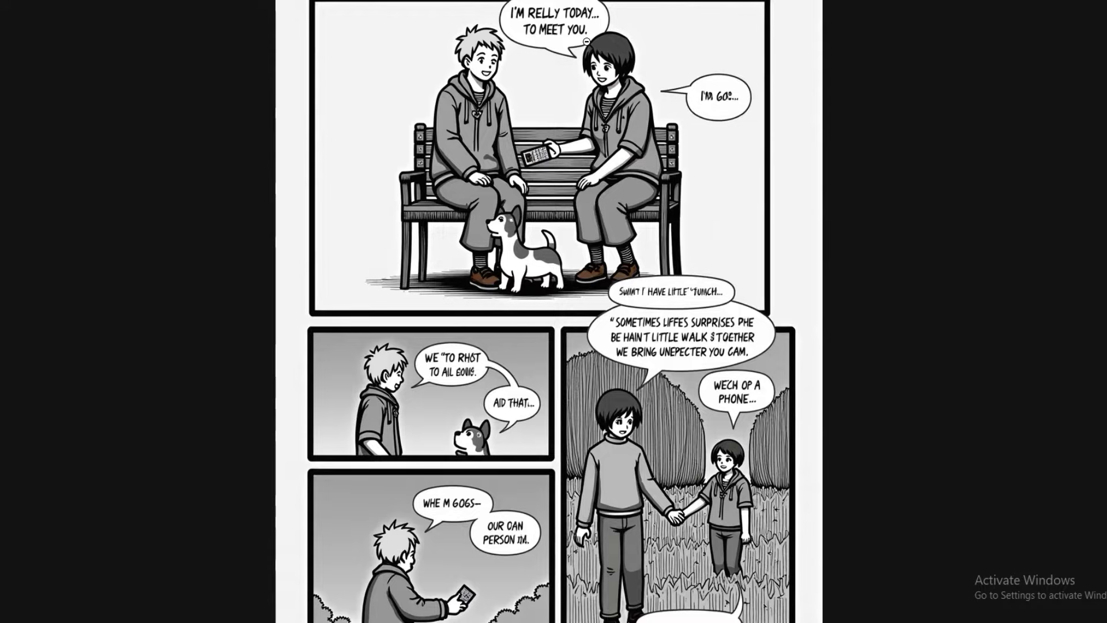
{"action": "left_click", "coordinate": [167, 0]}
Step: Delete the second-pass Save Image node and move the first-pass one clear of the second VAE Decode node
{"action": "scroll", "coordinate": [202, 229], "scroll_direction": "down", "scroll_amount": 7}
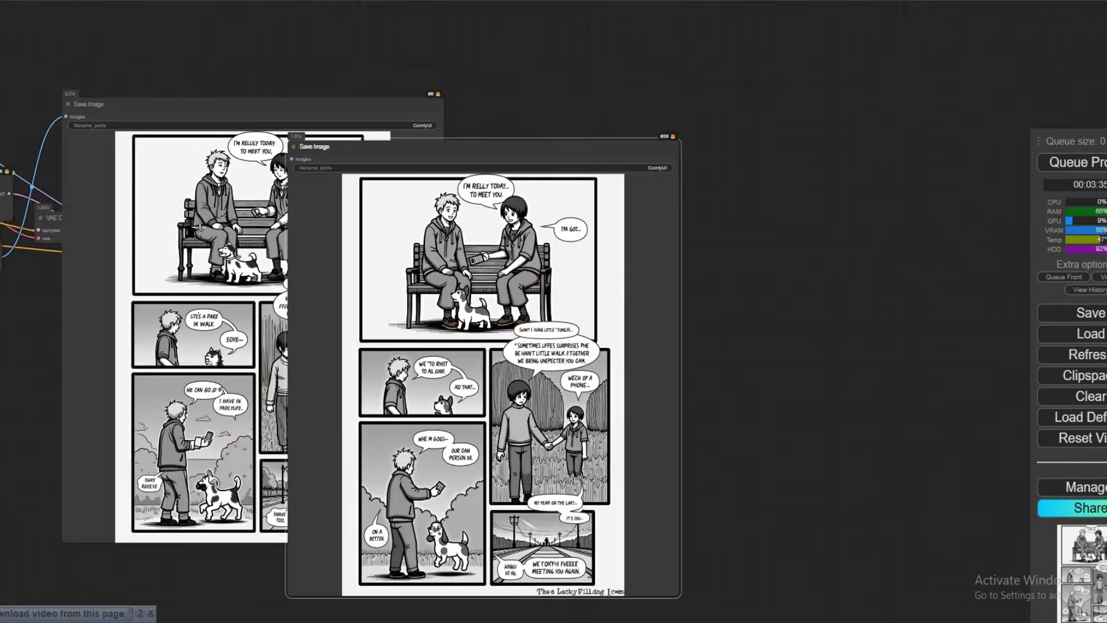
{"action": "left_click_drag", "start_coordinate": [342, 155], "coordinate": [494, 171]}
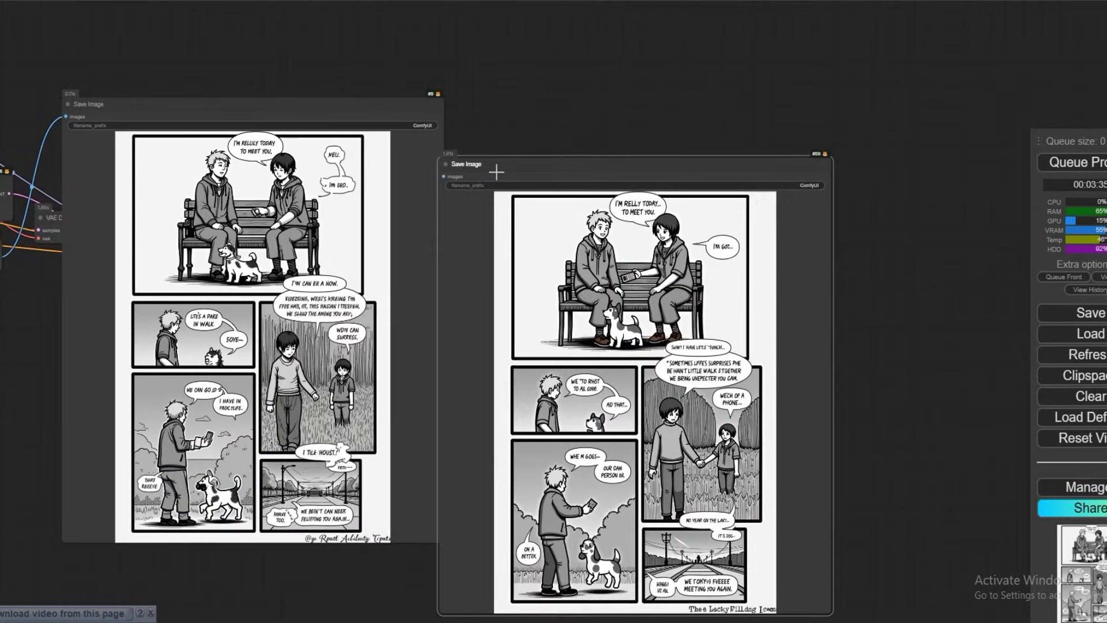
{"action": "key", "text": "Delete"}
{"action": "scroll", "coordinate": [489, 205], "scroll_direction": "down", "scroll_amount": 3}
{"action": "left_click_drag", "start_coordinate": [534, 238], "coordinate": [746, 258]}
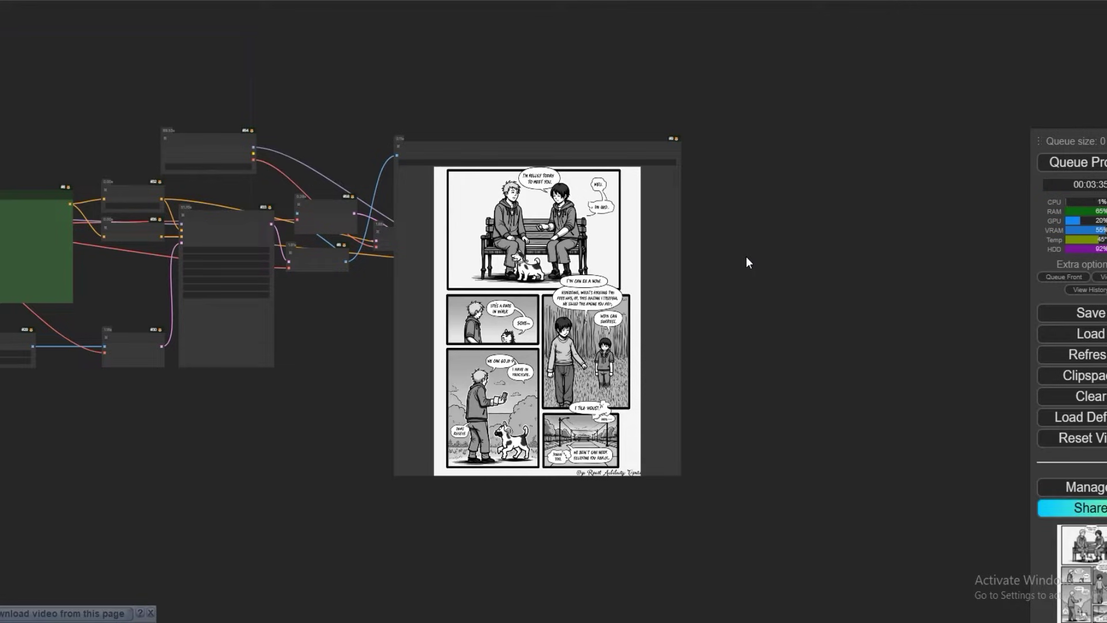
{"action": "left_click_drag", "start_coordinate": [432, 153], "coordinate": [569, 173]}
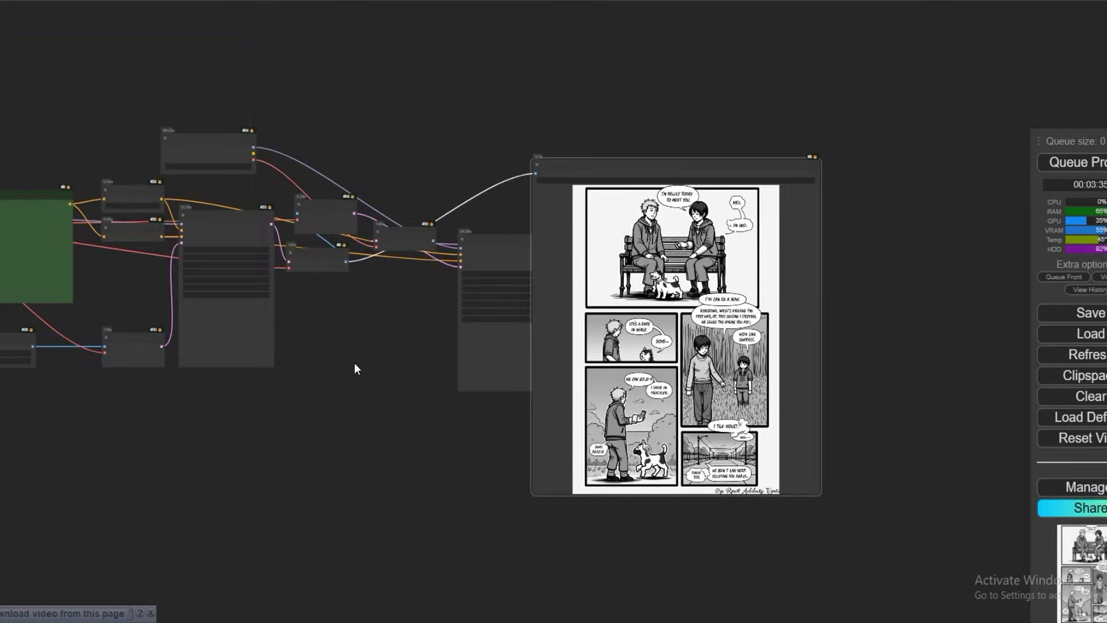
Step: Inspect the panel layout in the Load Image node and move the first VAE Encode node slightly above ImageScaleToTotalPixels
{"action": "left_click_drag", "start_coordinate": [355, 369], "coordinate": [536, 372]}
{"action": "scroll", "coordinate": [144, 398], "scroll_direction": "up", "scroll_amount": 7}
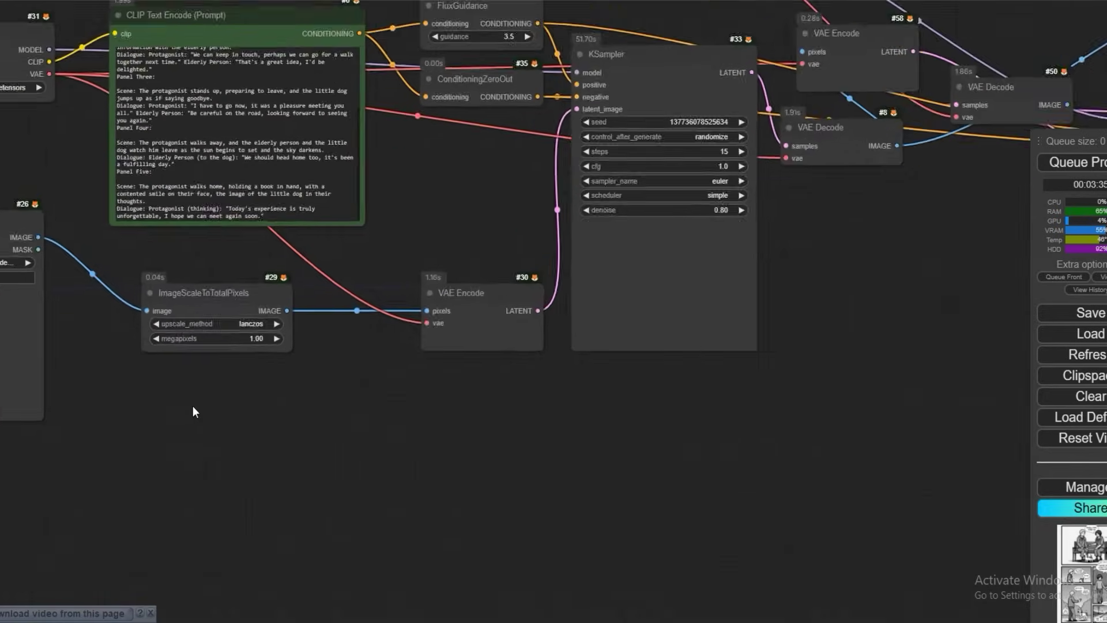
{"action": "left_click_drag", "start_coordinate": [193, 405], "coordinate": [598, 420]}
{"action": "scroll", "coordinate": [598, 420], "scroll_direction": "up", "scroll_amount": 3}
{"action": "scroll", "coordinate": [349, 335], "scroll_direction": "up", "scroll_amount": 4}
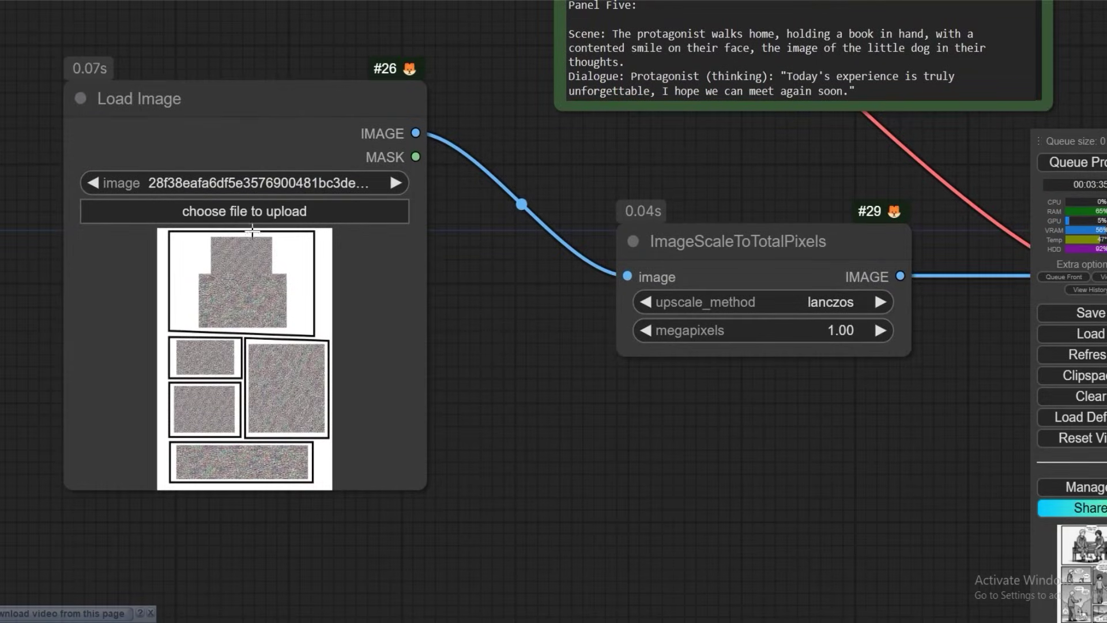
{"action": "scroll", "coordinate": [293, 359], "scroll_direction": "down", "scroll_amount": 4}
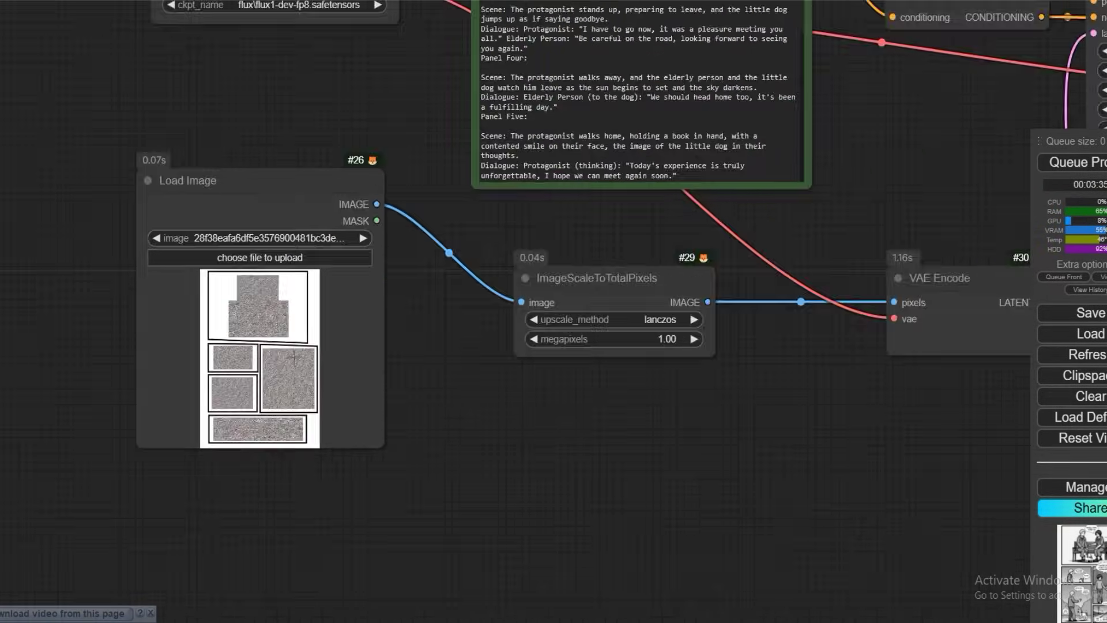
{"action": "left_click_drag", "start_coordinate": [799, 366], "coordinate": [438, 405]}
{"action": "left_click_drag", "start_coordinate": [605, 363], "coordinate": [591, 324]}
Step: Examine the first KSampler's denoise setting and compare the panel layout image with the comic page in Save Image
{"action": "left_click_drag", "start_coordinate": [675, 418], "coordinate": [359, 470]}
{"action": "scroll", "coordinate": [576, 274], "scroll_direction": "up", "scroll_amount": 5}
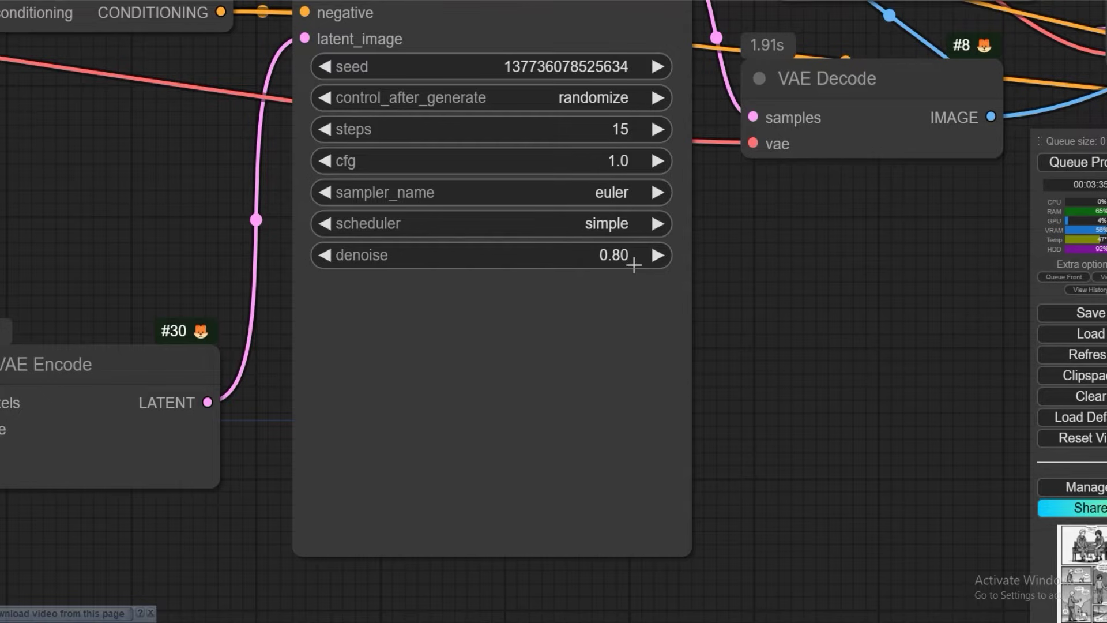
{"action": "scroll", "coordinate": [735, 278], "scroll_direction": "down", "scroll_amount": 7}
{"action": "left_click_drag", "start_coordinate": [76, 402], "coordinate": [231, 374]}
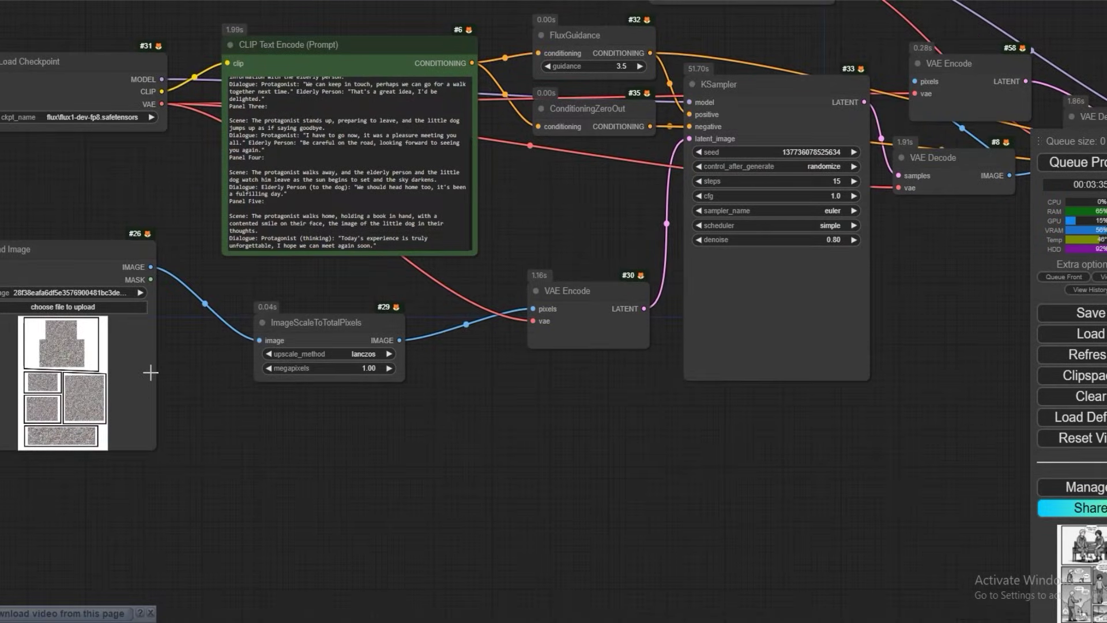
{"action": "left_click_drag", "start_coordinate": [516, 229], "coordinate": [202, 321]}
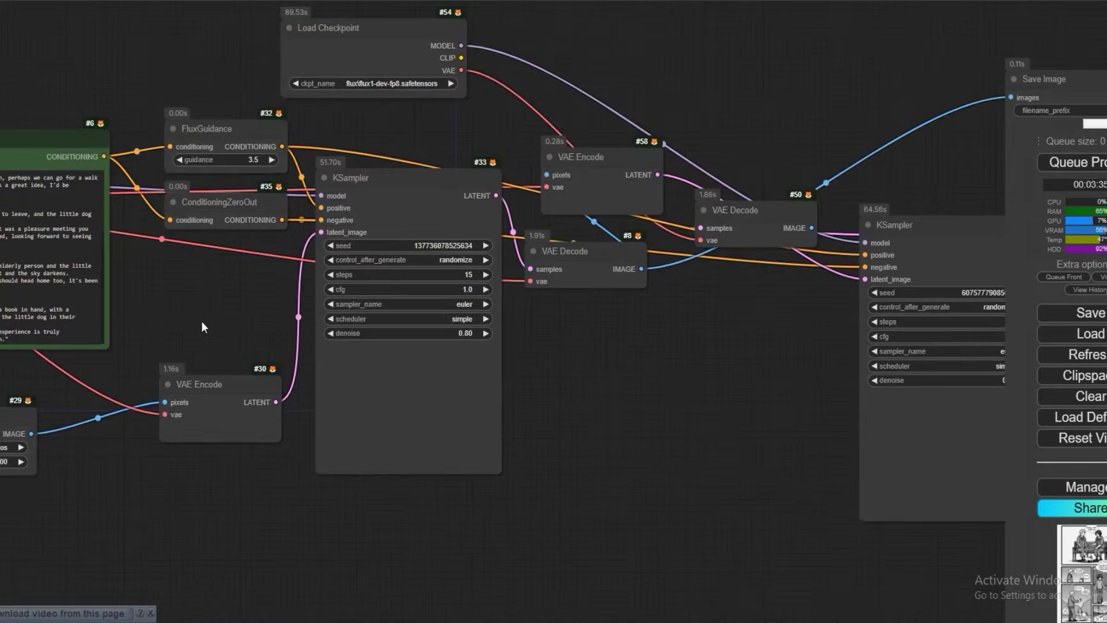
{"action": "scroll", "coordinate": [432, 324], "scroll_direction": "up", "scroll_amount": 5}
{"action": "scroll", "coordinate": [434, 324], "scroll_direction": "up", "scroll_amount": 3}
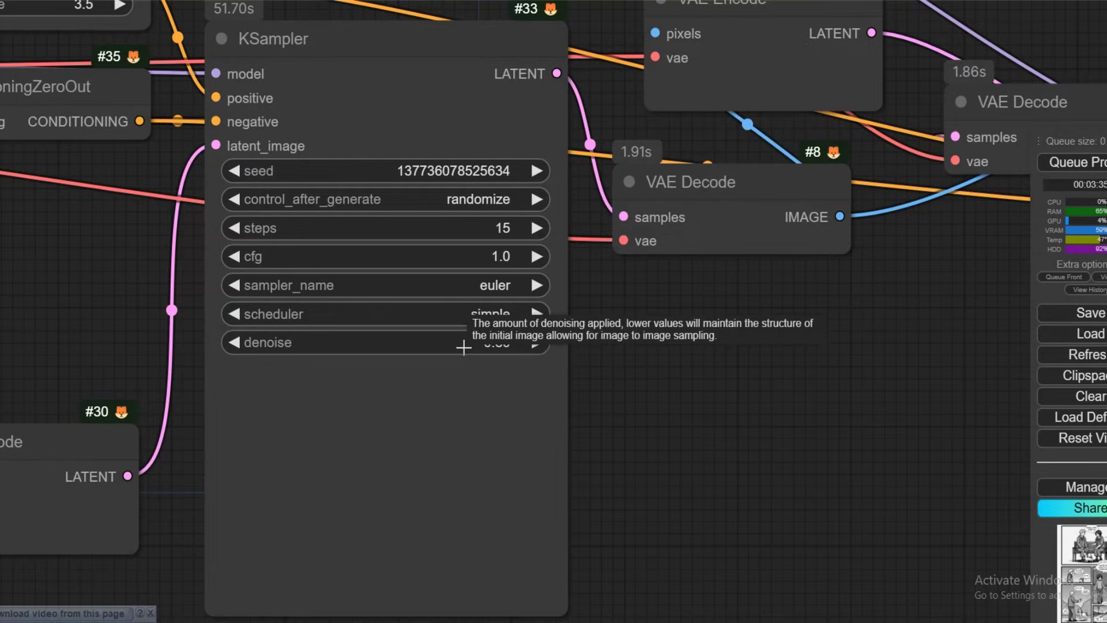
{"action": "scroll", "coordinate": [463, 347], "scroll_direction": "down", "scroll_amount": 6}
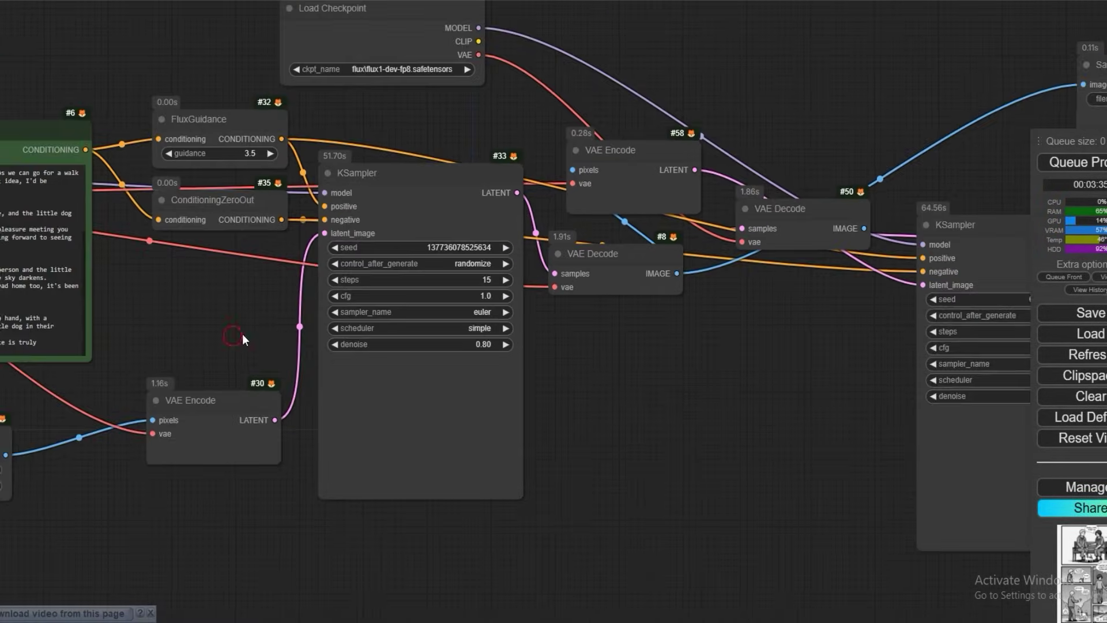
{"action": "left_click_drag", "start_coordinate": [242, 334], "coordinate": [566, 310]}
{"action": "scroll", "coordinate": [395, 375], "scroll_direction": "down", "scroll_amount": 2}
{"action": "left_click_drag", "start_coordinate": [783, 344], "coordinate": [497, 330]}
{"action": "scroll", "coordinate": [498, 331], "scroll_direction": "down", "scroll_amount": 4}
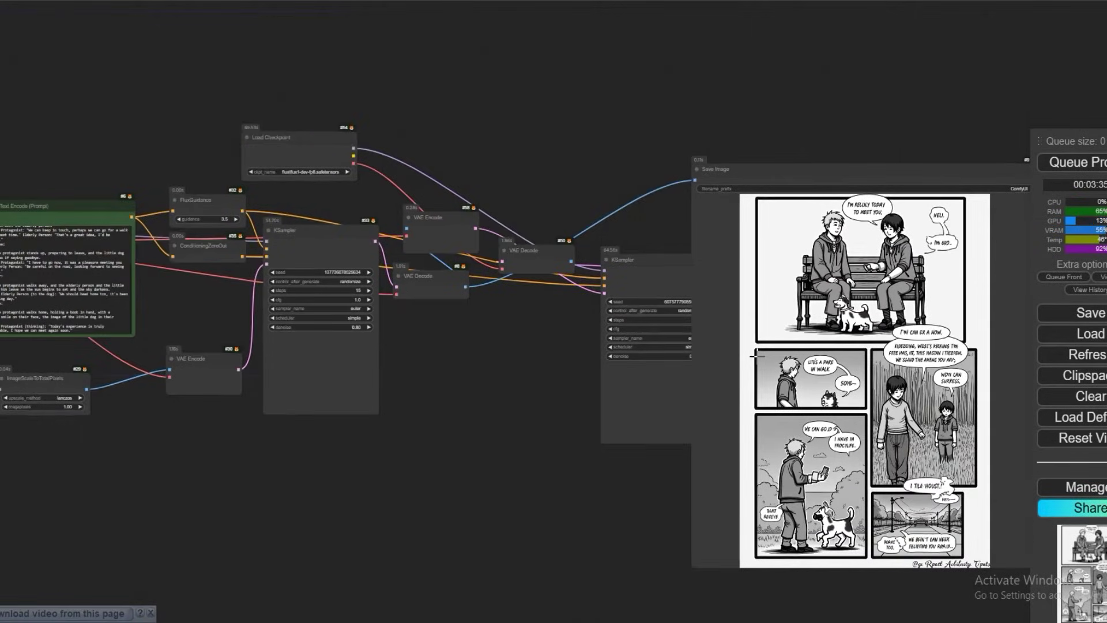
{"action": "left_click_drag", "start_coordinate": [481, 354], "coordinate": [582, 362]}
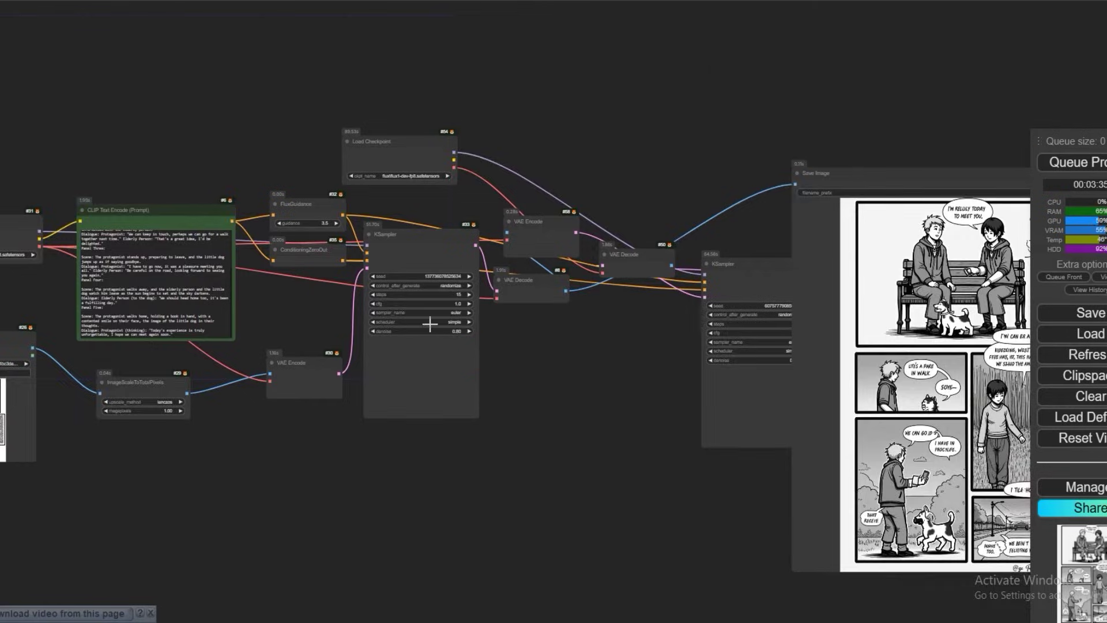
Step: Set the first KSampler's denoise to 1
{"action": "scroll", "coordinate": [442, 324], "scroll_direction": "up", "scroll_amount": 4}
{"action": "scroll", "coordinate": [442, 324], "scroll_direction": "up", "scroll_amount": 3}
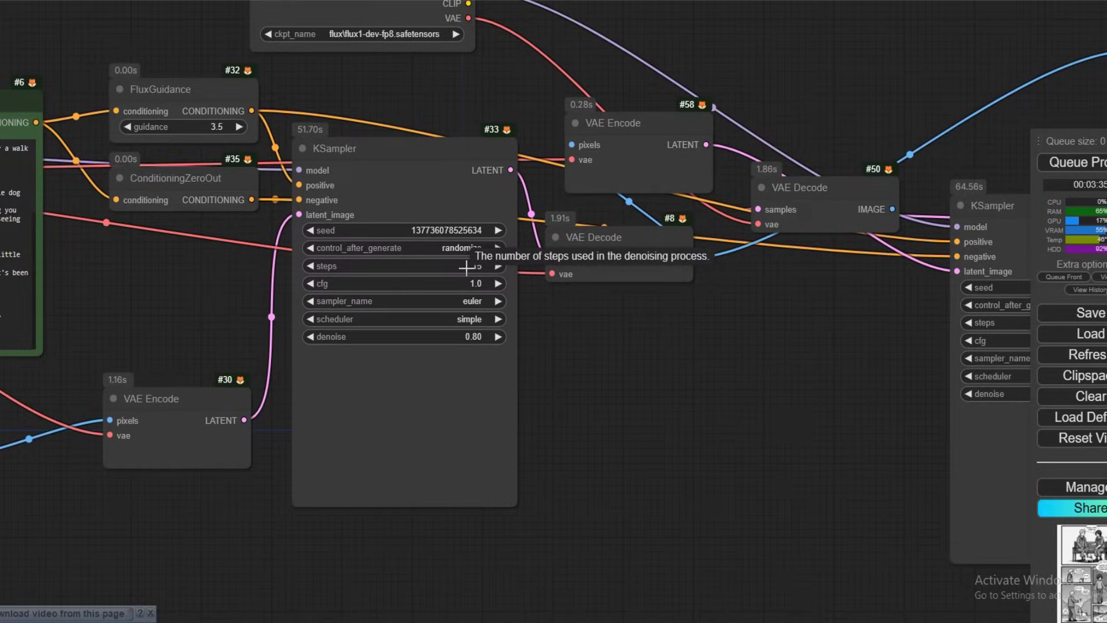
{"action": "scroll", "coordinate": [625, 356], "scroll_direction": "down", "scroll_amount": 2}
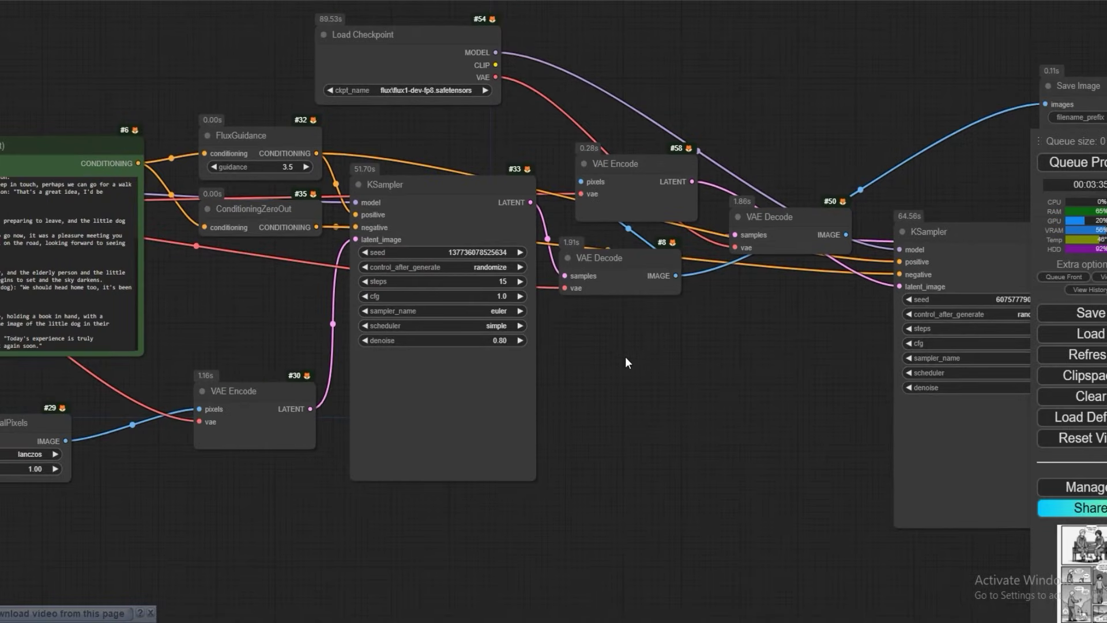
{"action": "type", "text": "1"}
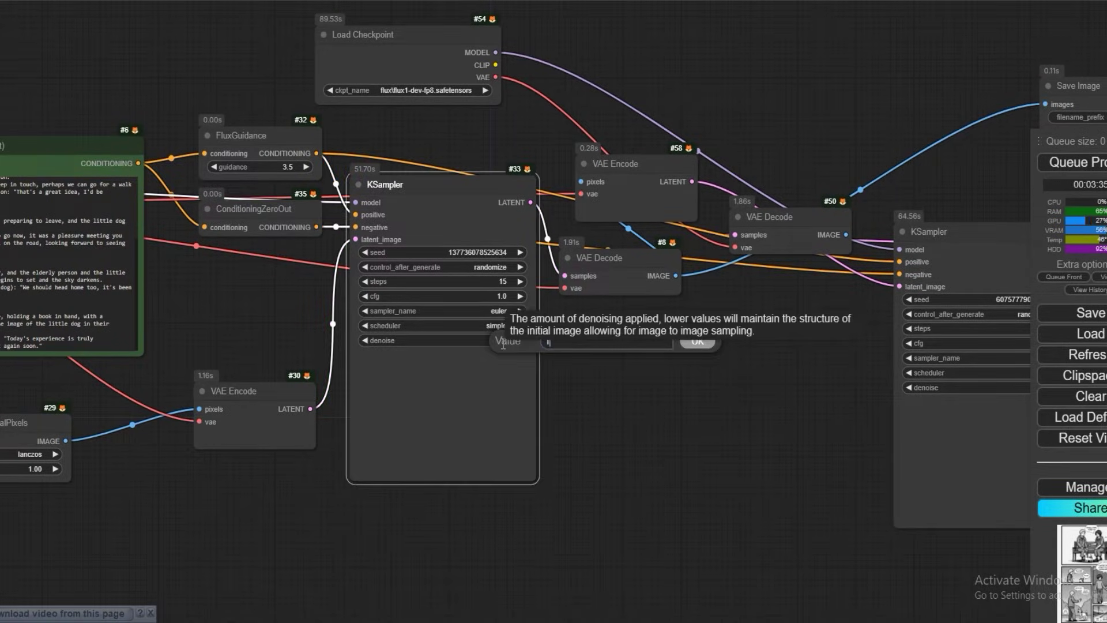
{"action": "key", "text": "Return"}
Step: Save the existing comic page as the PNG image ComfyUI_00134_
{"action": "scroll", "coordinate": [585, 375], "scroll_direction": "down", "scroll_amount": 3}
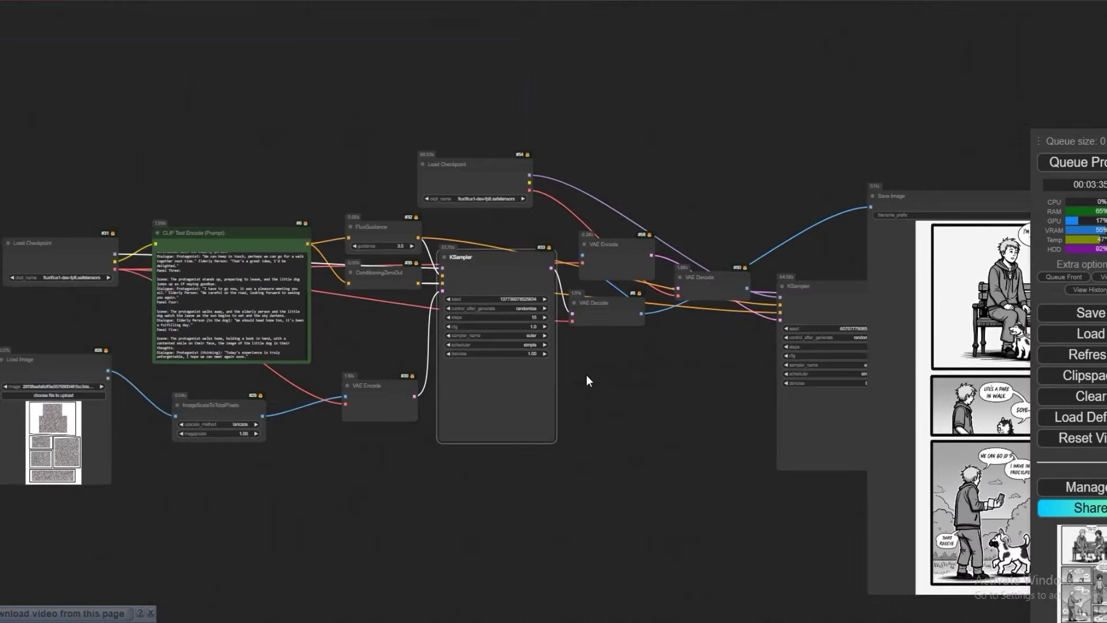
{"action": "left_click_drag", "start_coordinate": [844, 165], "coordinate": [671, 147]}
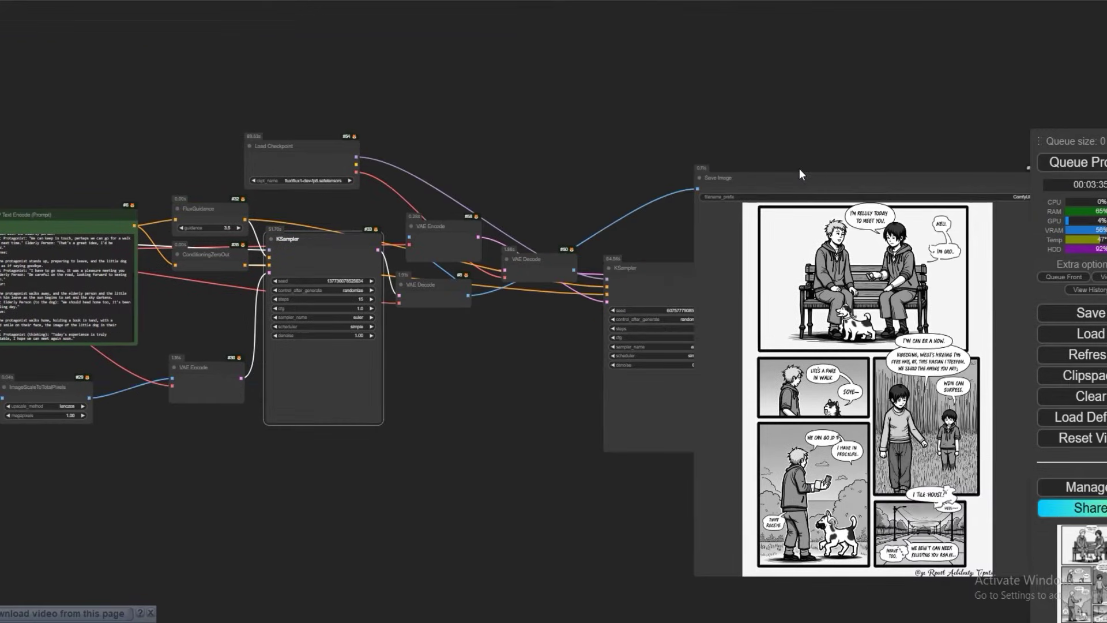
{"action": "left_click_drag", "start_coordinate": [800, 174], "coordinate": [677, 154]}
{"action": "right_click", "coordinate": [719, 216]}
{"action": "left_click", "coordinate": [735, 228]}
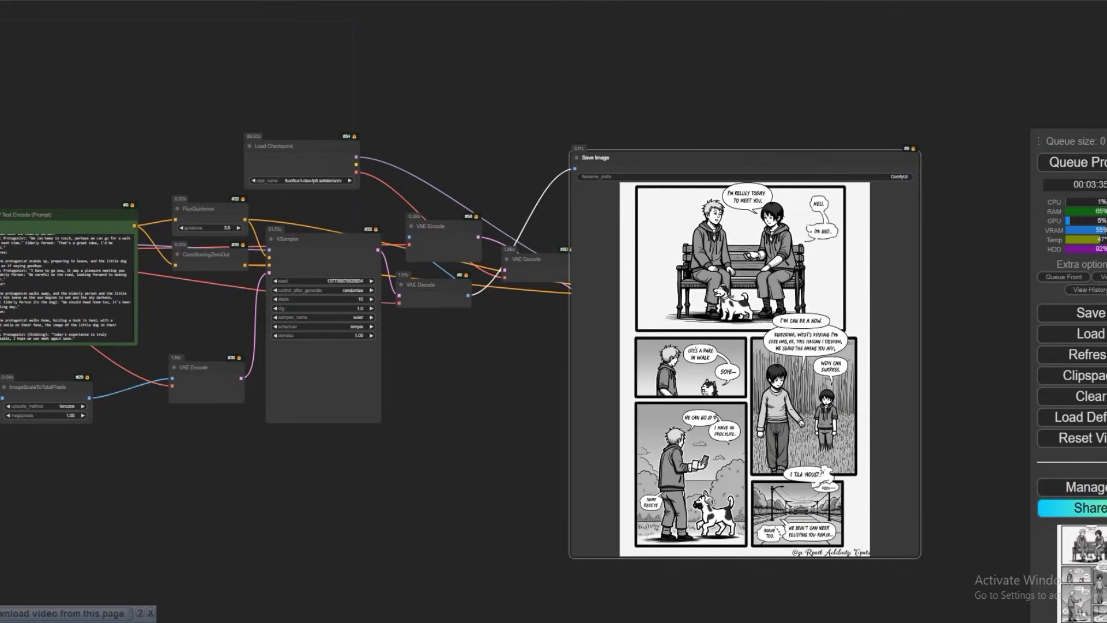
Step: Queue the workflow and move the second KSampler below the VAE nodes, with the Save Image node clear of it
{"action": "left_click", "coordinate": [1076, 162]}
{"action": "left_click_drag", "start_coordinate": [453, 331], "coordinate": [517, 330]}
{"action": "left_click_drag", "start_coordinate": [666, 157], "coordinate": [747, 230]}
{"action": "left_click_drag", "start_coordinate": [703, 262], "coordinate": [528, 328]}
{"action": "left_click_drag", "start_coordinate": [783, 233], "coordinate": [726, 148]}
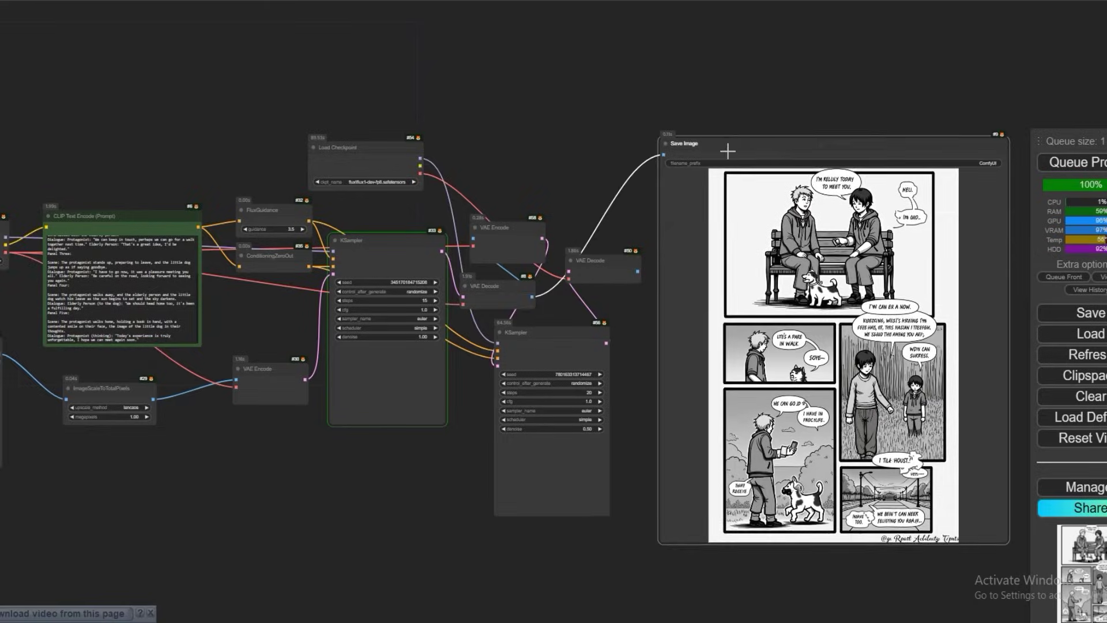
Step: Move the FluxGuidance and ConditioningZeroOut nodes further into the gap between the prompt node and the first KSampler
{"action": "left_click_drag", "start_coordinate": [230, 231], "coordinate": [480, 231]}
{"action": "scroll", "coordinate": [213, 202], "scroll_direction": "up", "scroll_amount": 4}
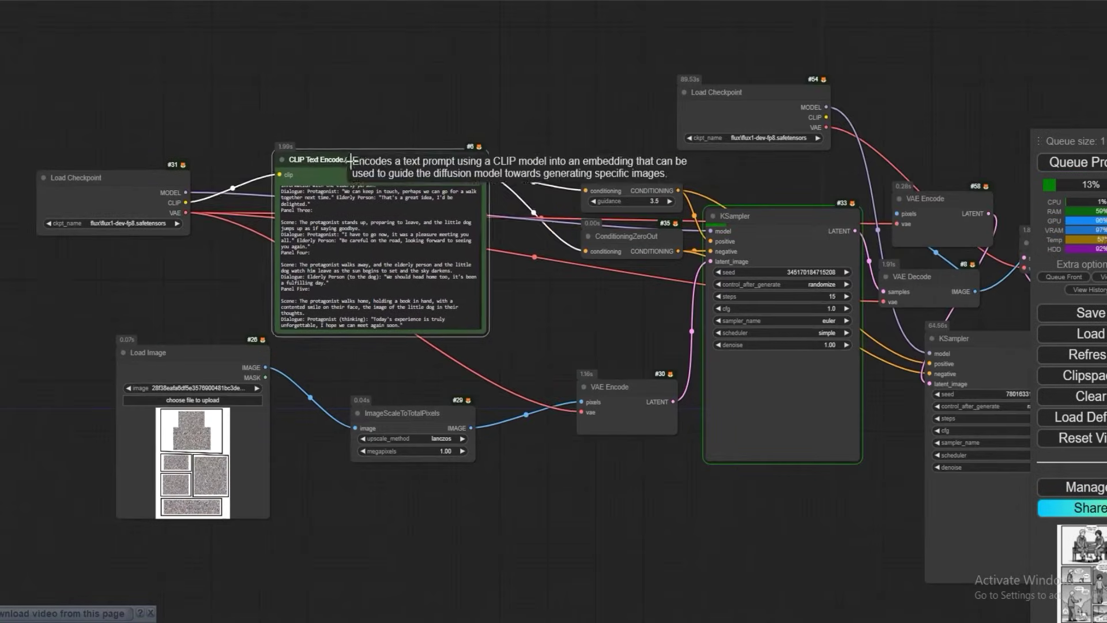
{"action": "left_click", "coordinate": [108, 185]}
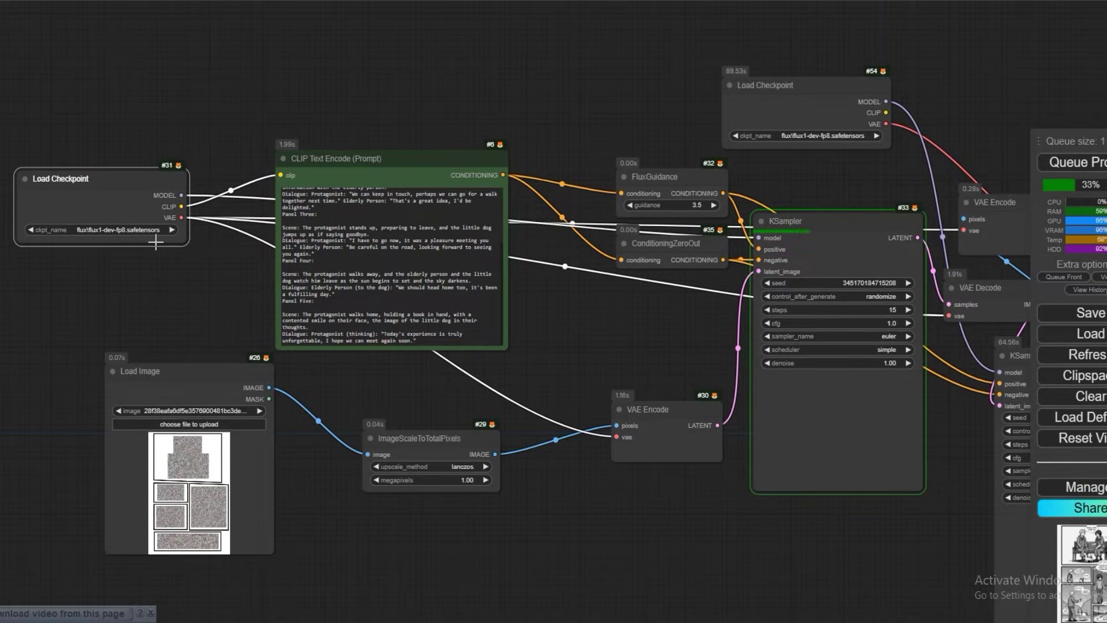
{"action": "left_click", "coordinate": [408, 162]}
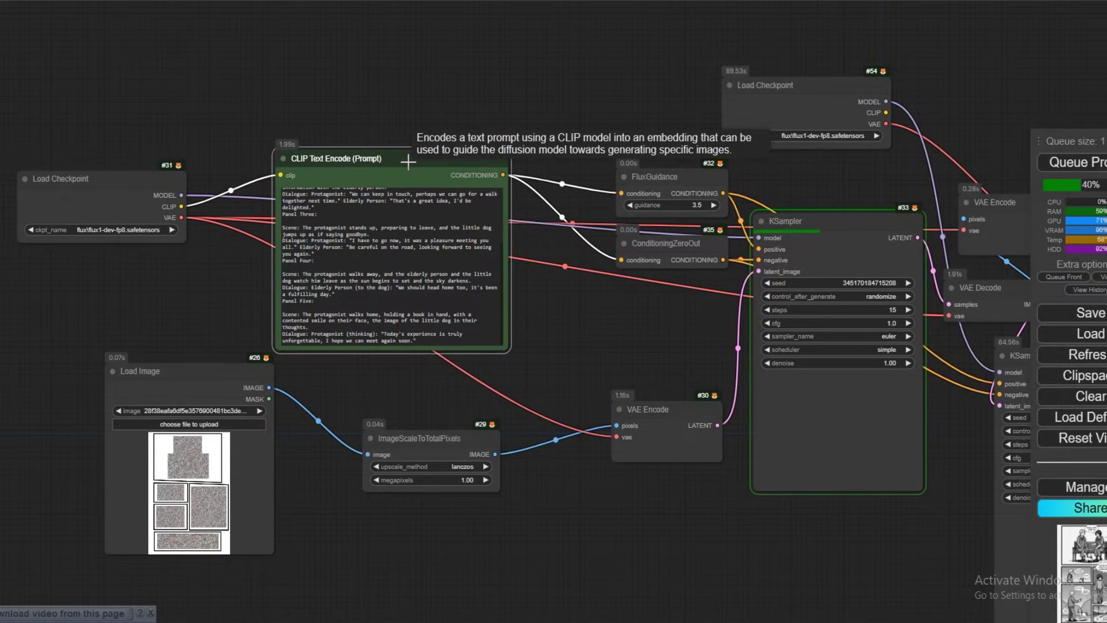
{"action": "left_click_drag", "start_coordinate": [653, 186], "coordinate": [601, 138]}
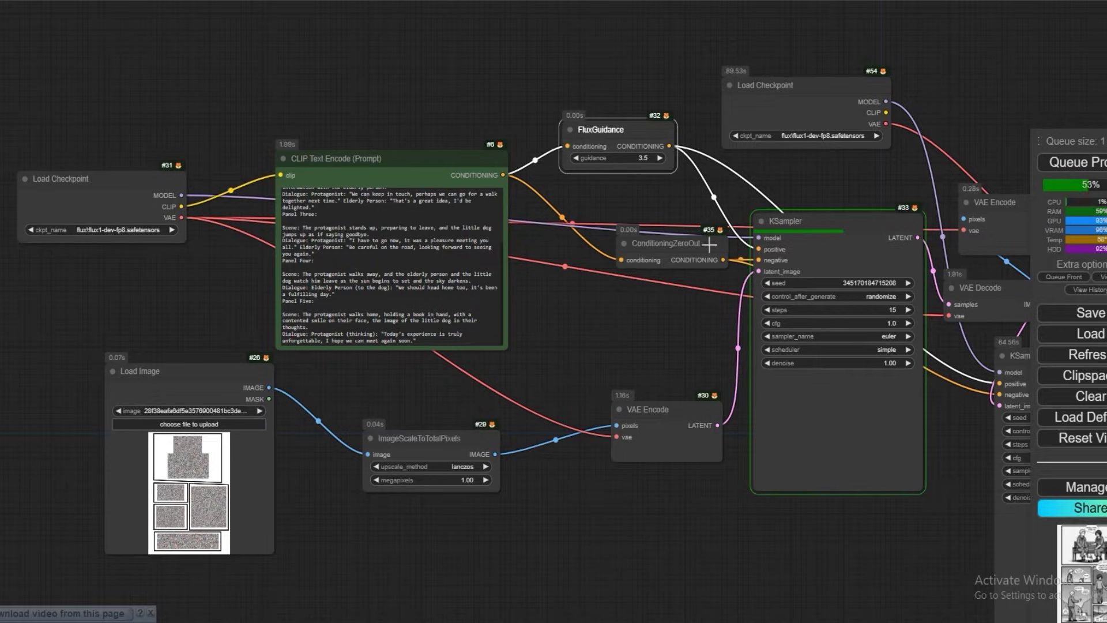
{"action": "left_click_drag", "start_coordinate": [700, 245], "coordinate": [656, 246]}
{"action": "scroll", "coordinate": [638, 273], "scroll_direction": "up", "scroll_amount": 1}
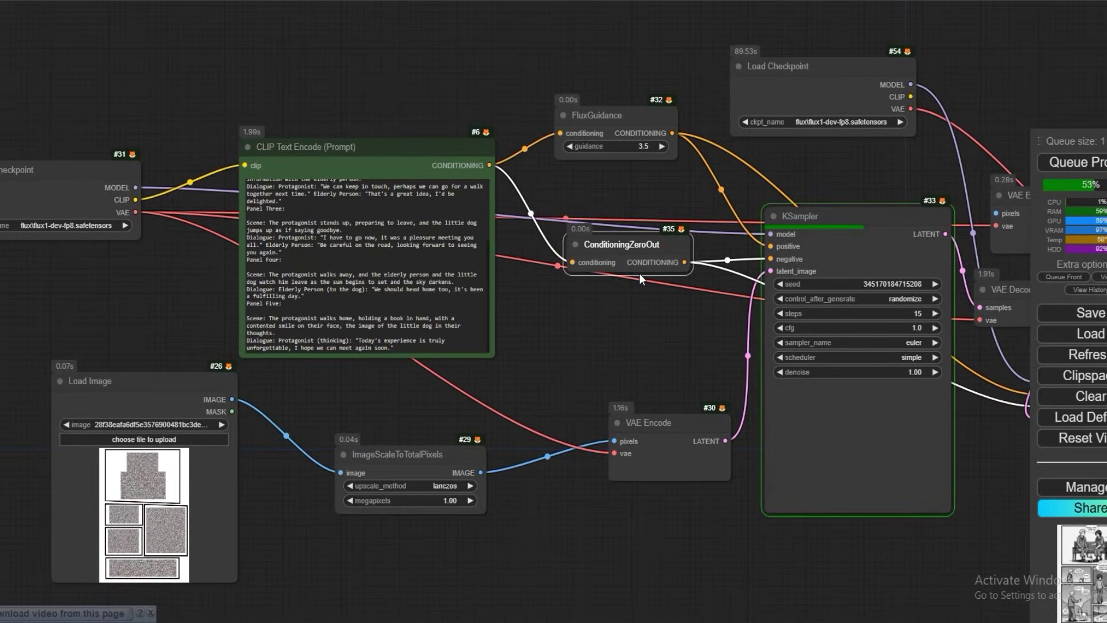
{"action": "scroll", "coordinate": [639, 273], "scroll_direction": "up", "scroll_amount": 3}
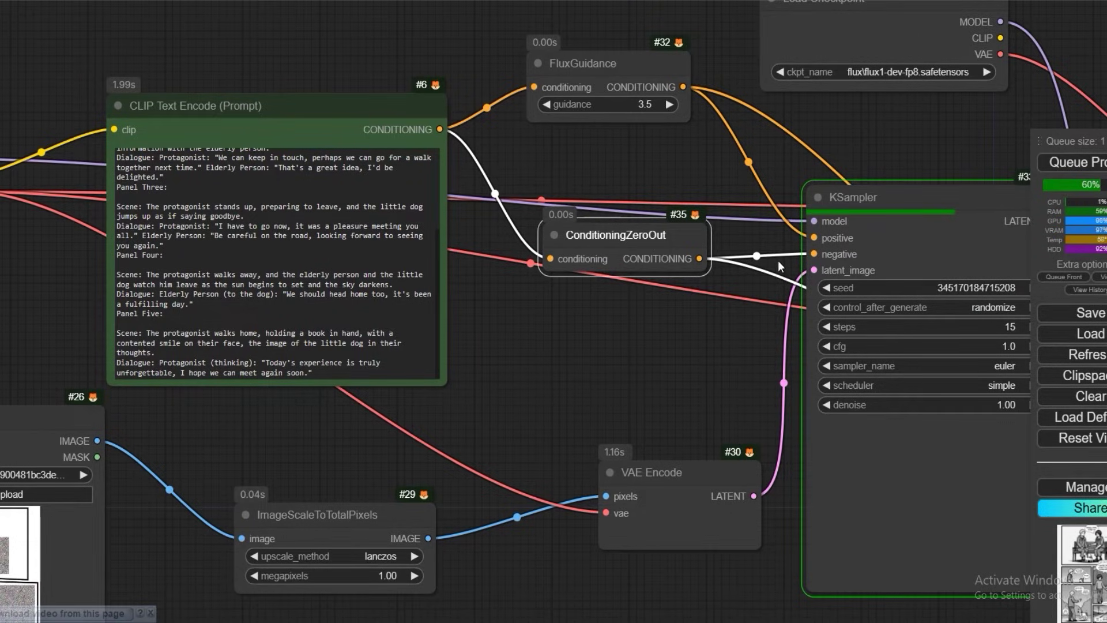
{"action": "scroll", "coordinate": [665, 308], "scroll_direction": "down", "scroll_amount": 2}
Step: Shift the first VAE Encode node closer to ImageScaleToTotalPixels and lower the first KSampler node
{"action": "left_click_drag", "start_coordinate": [668, 334], "coordinate": [647, 283]}
{"action": "left_click_drag", "start_coordinate": [646, 397], "coordinate": [581, 373]}
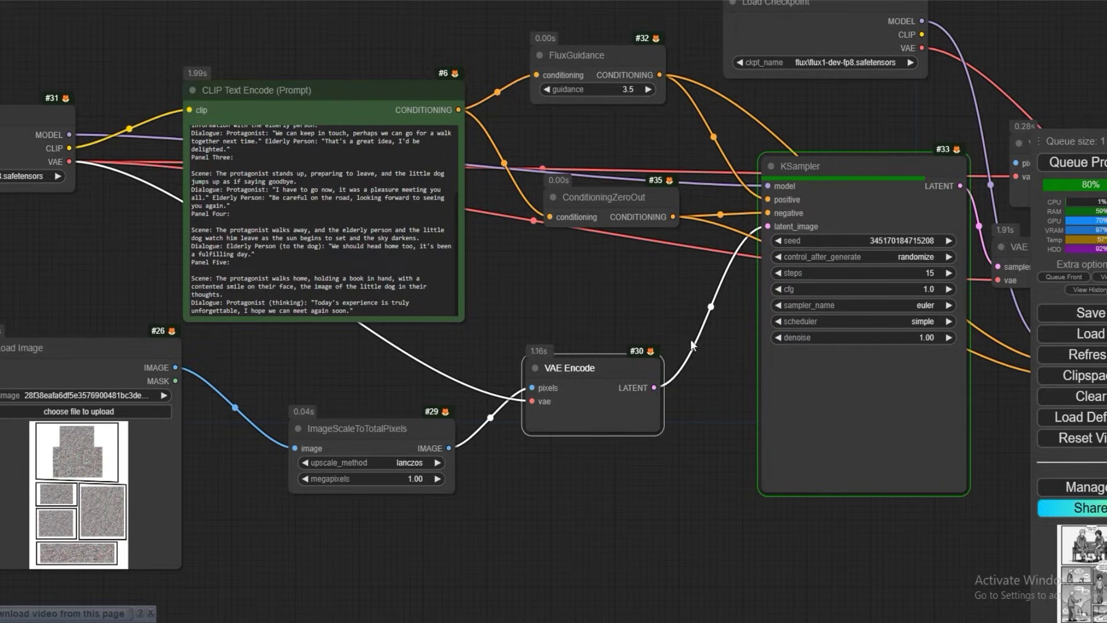
{"action": "scroll", "coordinate": [687, 348], "scroll_direction": "down", "scroll_amount": 1}
{"action": "left_click_drag", "start_coordinate": [631, 295], "coordinate": [254, 331]}
{"action": "left_click_drag", "start_coordinate": [448, 226], "coordinate": [430, 299]}
Step: Reposition the second pass's Load Checkpoint and VAE Encode nodes, and place the first VAE Decode above the first KSampler
{"action": "left_click_drag", "start_coordinate": [611, 211], "coordinate": [622, 152]}
{"action": "left_click_drag", "start_coordinate": [427, 101], "coordinate": [547, 86]}
{"action": "left_click_drag", "start_coordinate": [428, 304], "coordinate": [389, 304]}
{"action": "left_click_drag", "start_coordinate": [584, 328], "coordinate": [331, 231]}
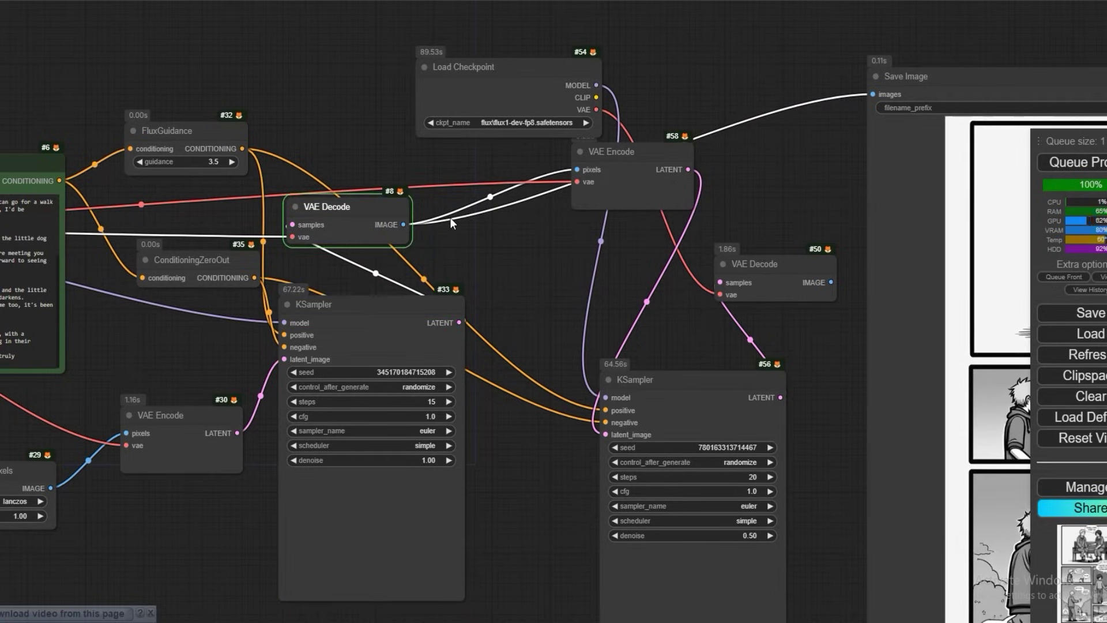
{"action": "left_click_drag", "start_coordinate": [623, 159], "coordinate": [609, 178]}
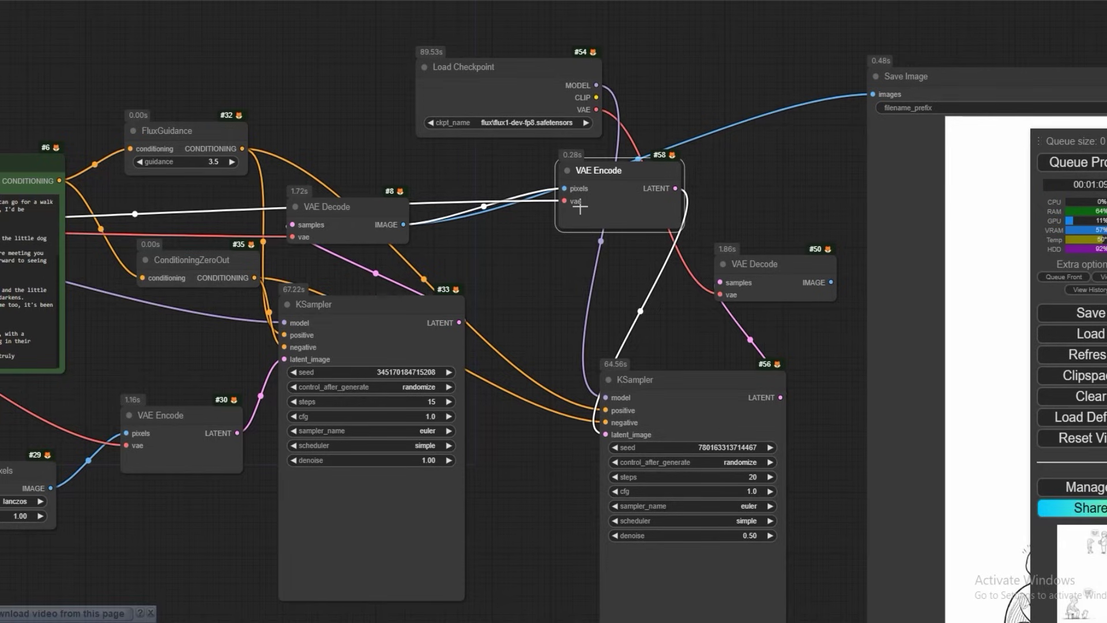
Step: Move the second KSampler node further away from the first KSampler
{"action": "scroll", "coordinate": [510, 274], "scroll_direction": "down", "scroll_amount": 1}
{"action": "left_click_drag", "start_coordinate": [587, 278], "coordinate": [830, 276]}
{"action": "left_click_drag", "start_coordinate": [678, 246], "coordinate": [452, 217]}
{"action": "left_click_drag", "start_coordinate": [682, 340], "coordinate": [706, 336]}
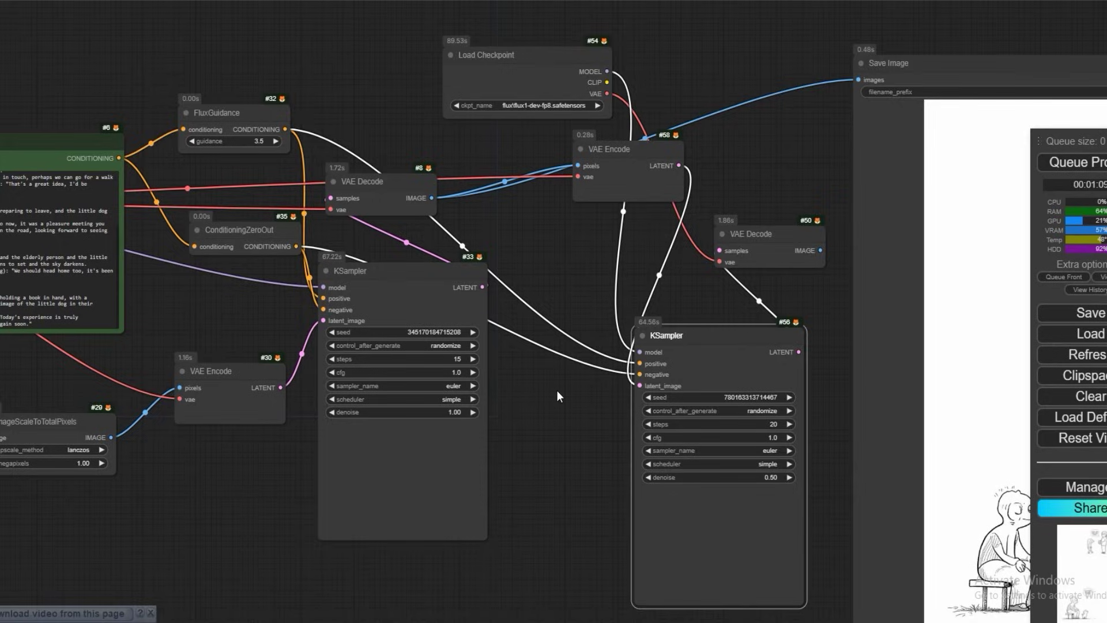
Step: Place the second VAE Encode beside the first VAE Decode and move the second VAE Decode above the second KSampler
{"action": "scroll", "coordinate": [553, 398], "scroll_direction": "down", "scroll_amount": 5}
{"action": "left_click_drag", "start_coordinate": [548, 400], "coordinate": [680, 399]}
{"action": "scroll", "coordinate": [375, 226], "scroll_direction": "up", "scroll_amount": 3}
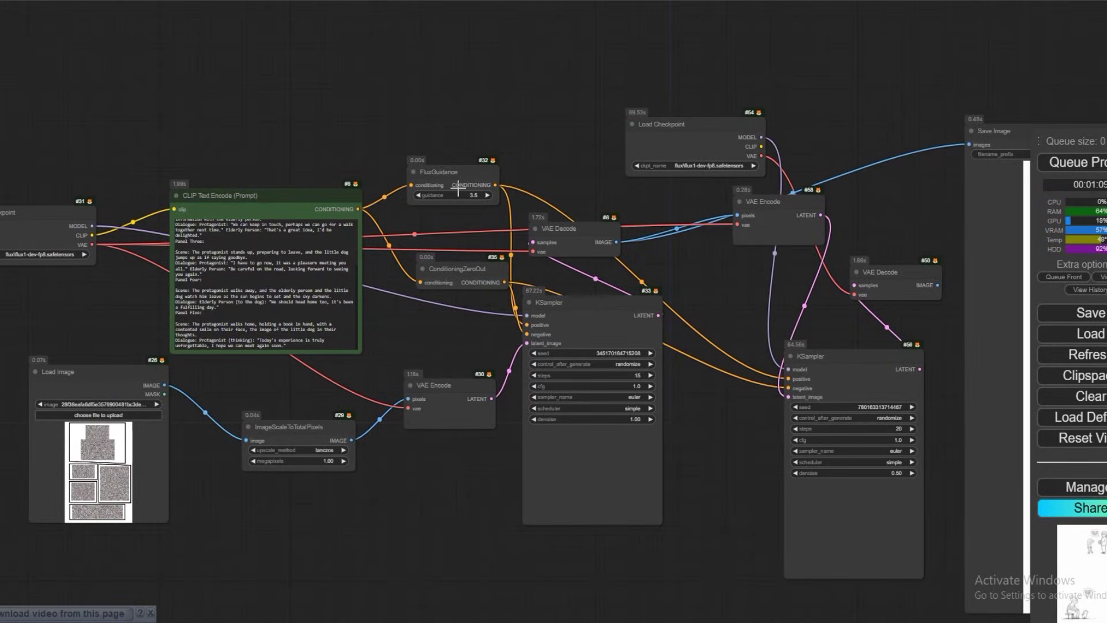
{"action": "left_click_drag", "start_coordinate": [734, 296], "coordinate": [527, 290]}
{"action": "left_click_drag", "start_coordinate": [554, 196], "coordinate": [522, 255]}
{"action": "left_click_drag", "start_coordinate": [680, 266], "coordinate": [656, 238]}
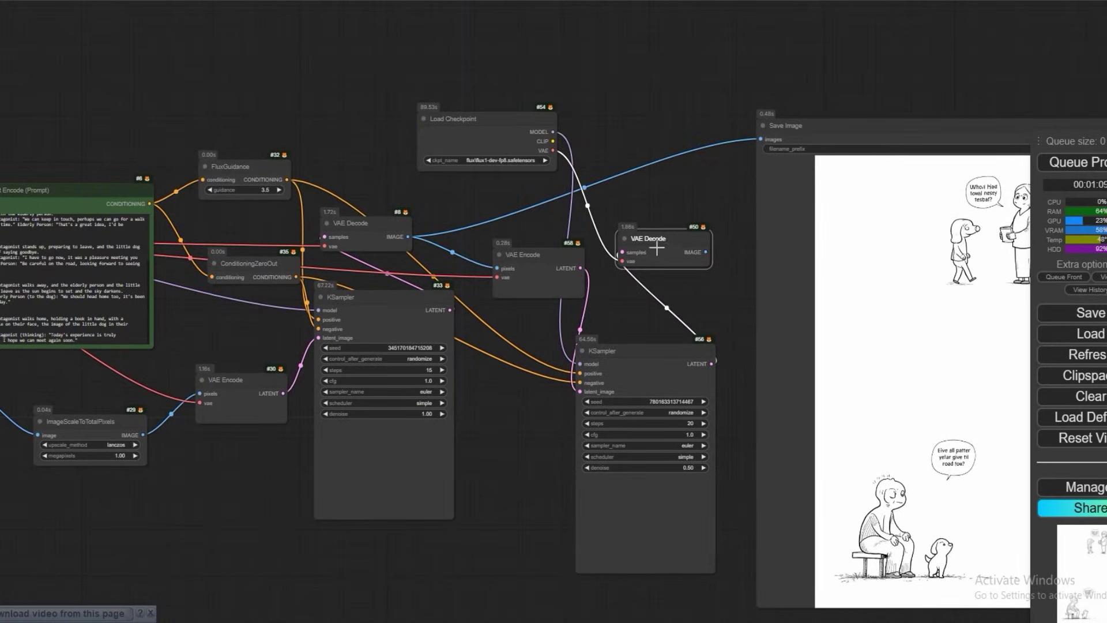
Step: Inspect the newly generated page in Save Image and compare it with the layout image and both KSamplers' settings
{"action": "left_click_drag", "start_coordinate": [687, 318], "coordinate": [372, 238]}
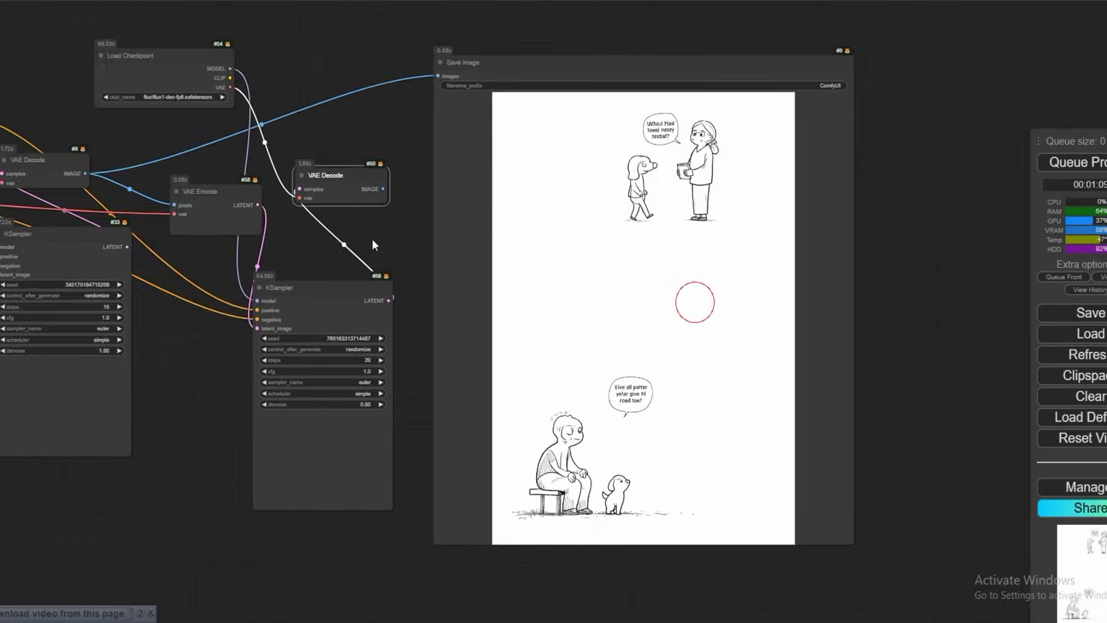
{"action": "scroll", "coordinate": [444, 293], "scroll_direction": "down", "scroll_amount": 3}
{"action": "left_click_drag", "start_coordinate": [335, 336], "coordinate": [320, 375]}
{"action": "scroll", "coordinate": [482, 411], "scroll_direction": "up", "scroll_amount": 3}
{"action": "left_click_drag", "start_coordinate": [499, 225], "coordinate": [418, 261]}
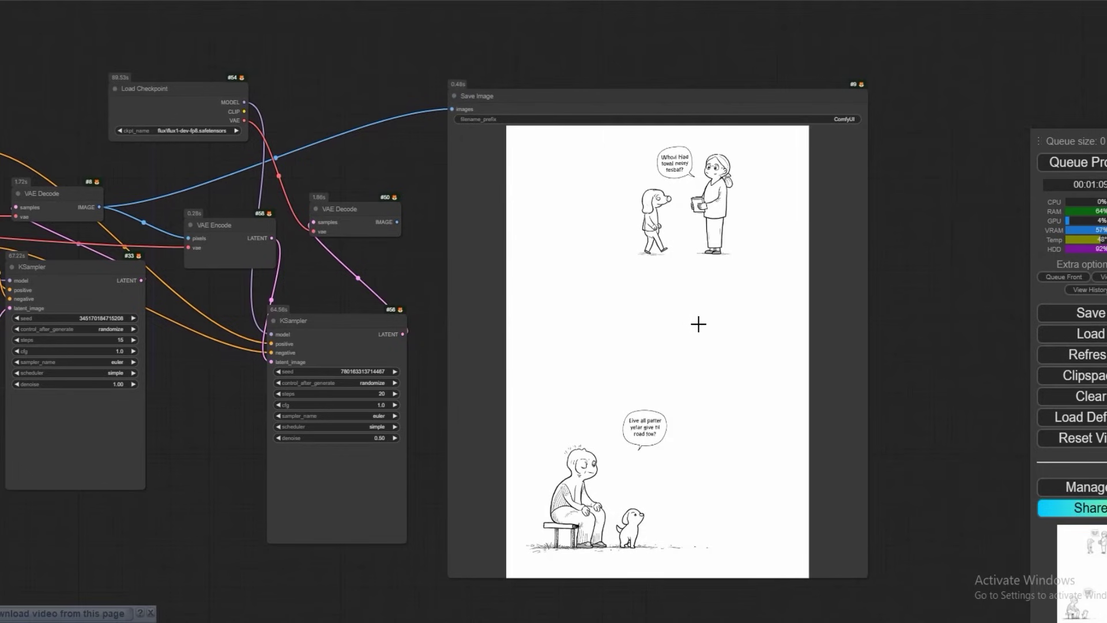
{"action": "scroll", "coordinate": [694, 323], "scroll_direction": "up", "scroll_amount": 2}
{"action": "left_click_drag", "start_coordinate": [346, 294], "coordinate": [773, 285]}
{"action": "left_click_drag", "start_coordinate": [507, 407], "coordinate": [571, 359]}
{"action": "scroll", "coordinate": [613, 359], "scroll_direction": "down", "scroll_amount": 4}
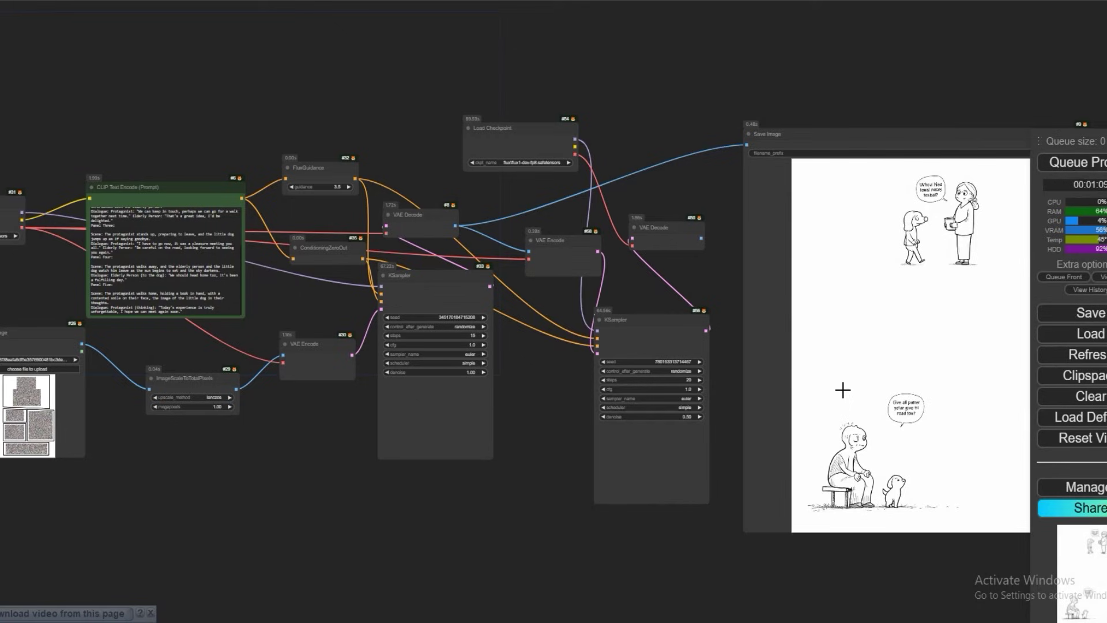
{"action": "scroll", "coordinate": [577, 404], "scroll_direction": "up", "scroll_amount": 5}
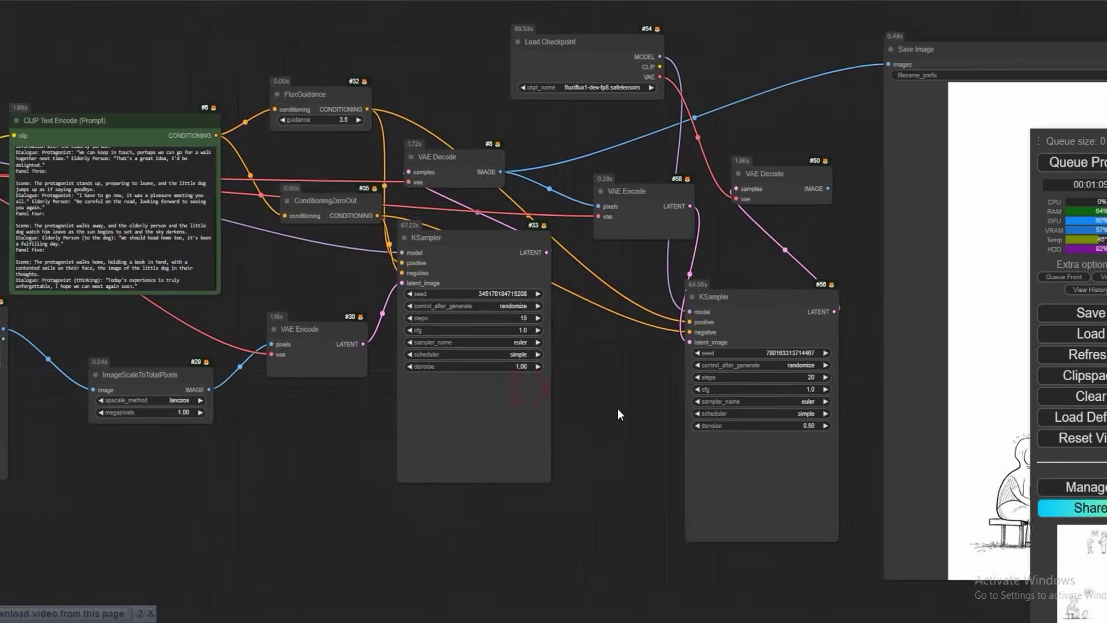
{"action": "scroll", "coordinate": [618, 411], "scroll_direction": "up", "scroll_amount": 1}
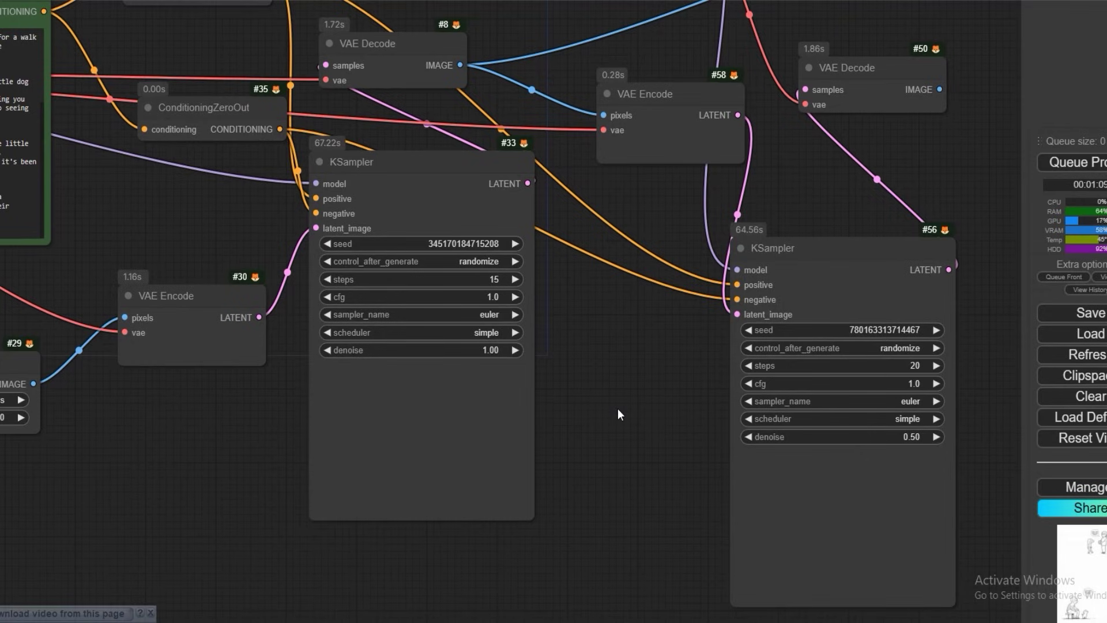